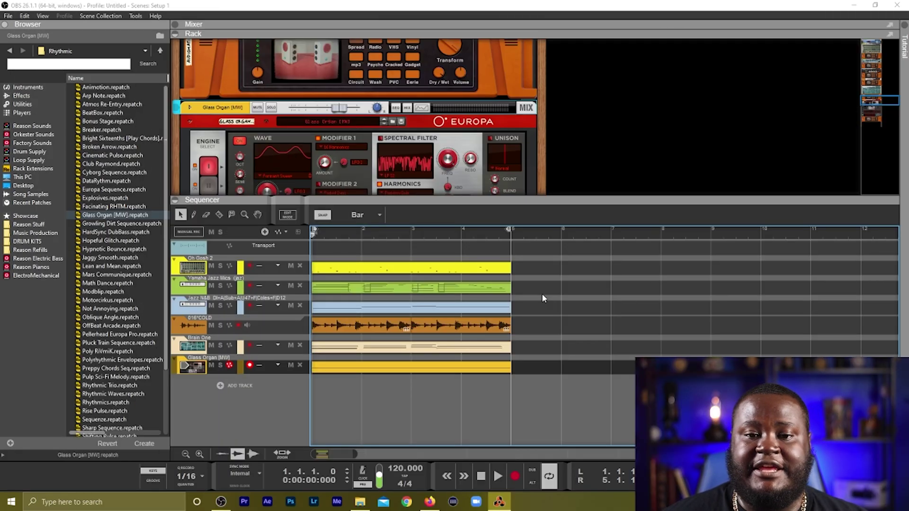
# Step: Collapse the Browser panel with F3 to widen the rack and sequencer
pyautogui.press('F3')
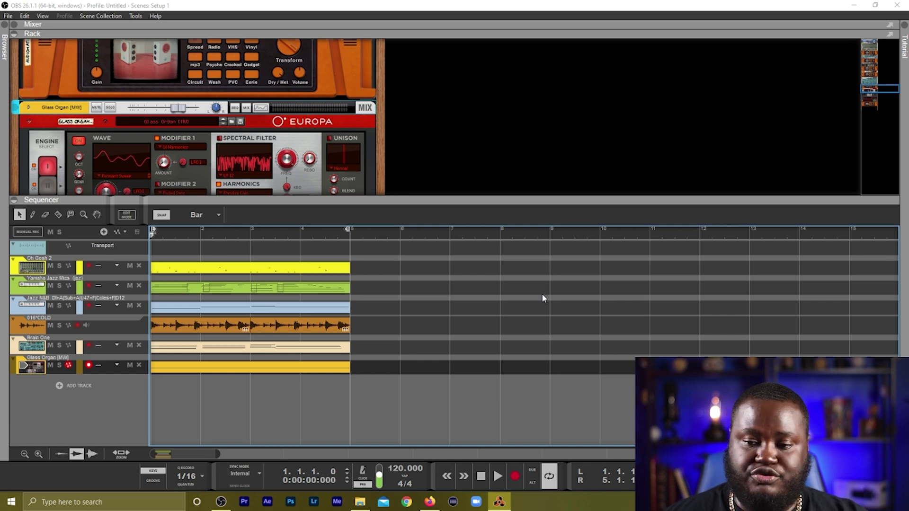
# Step: Select the 016°COLD track's Audiomatic in the rack and solo the 016°COLD audio track
pyautogui.scroll(6, 391, 154)
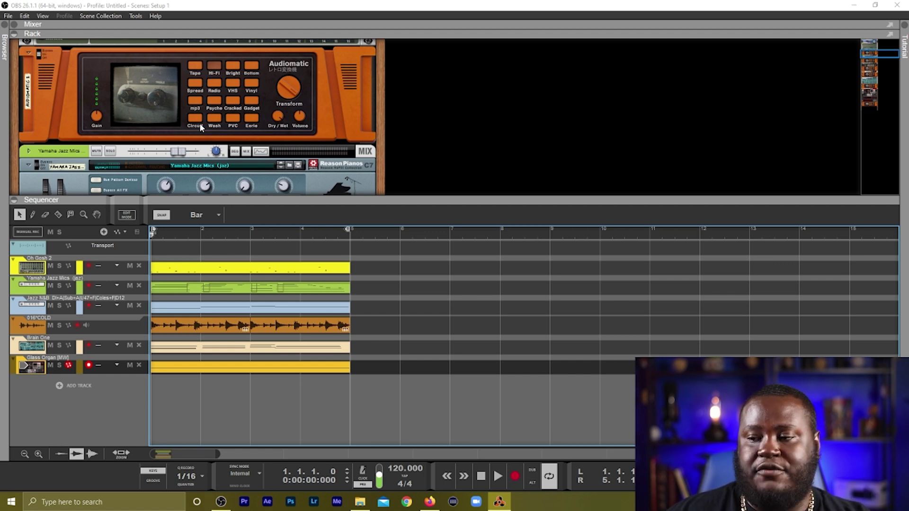
pyautogui.scroll(-10, 200, 128)
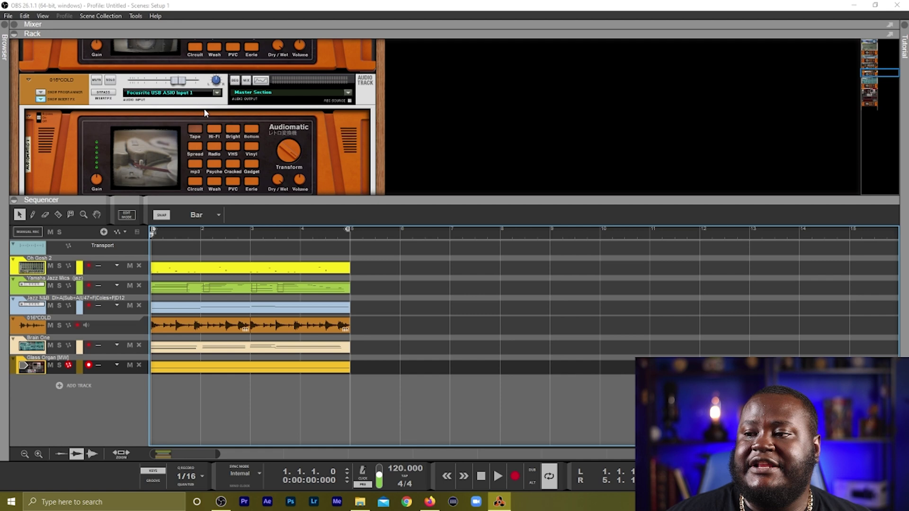
pyautogui.scroll(5, 203, 108)
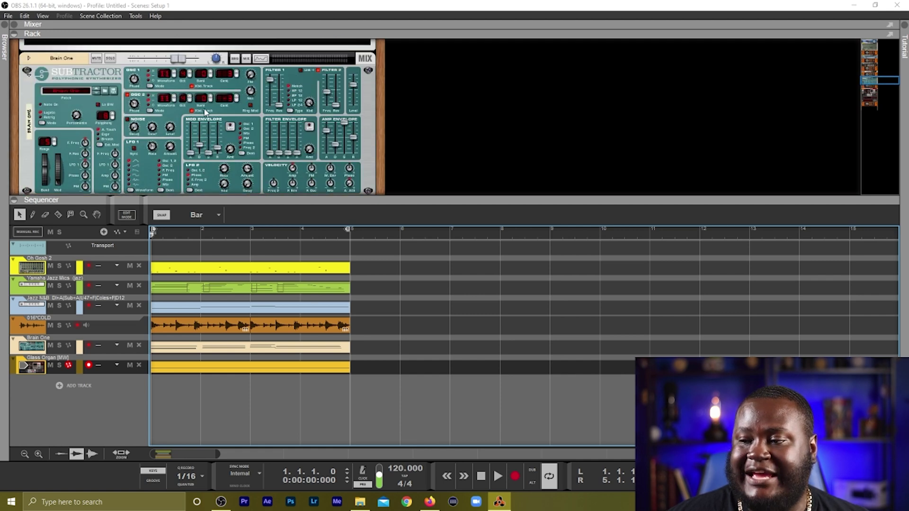
pyautogui.click(361, 147)
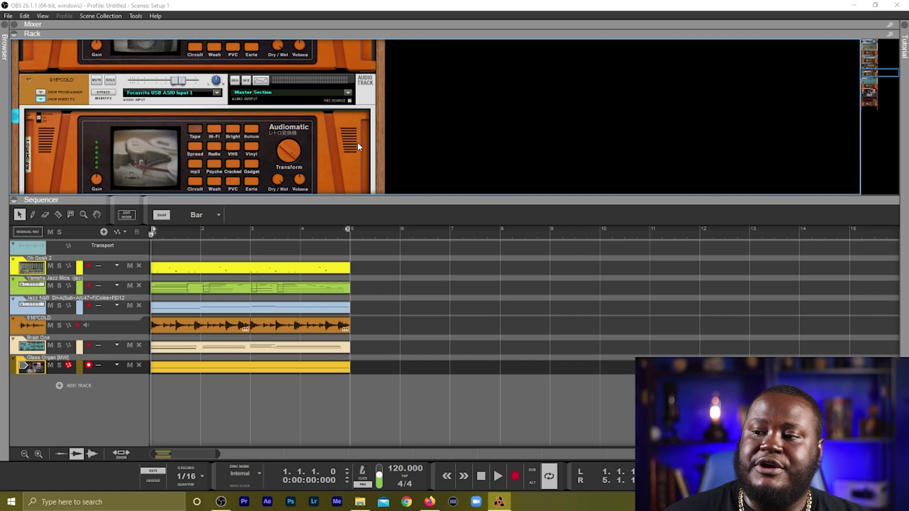
pyautogui.scroll(-3, 353, 142)
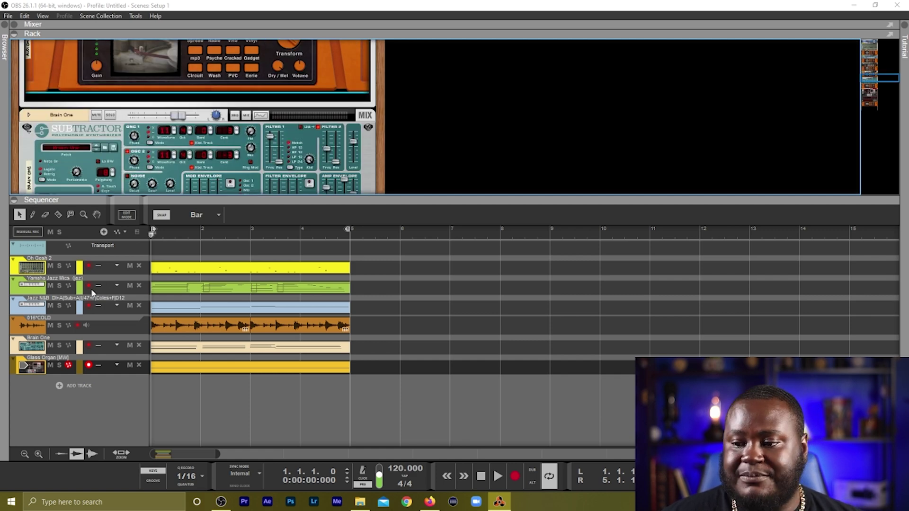
pyautogui.click(60, 325)
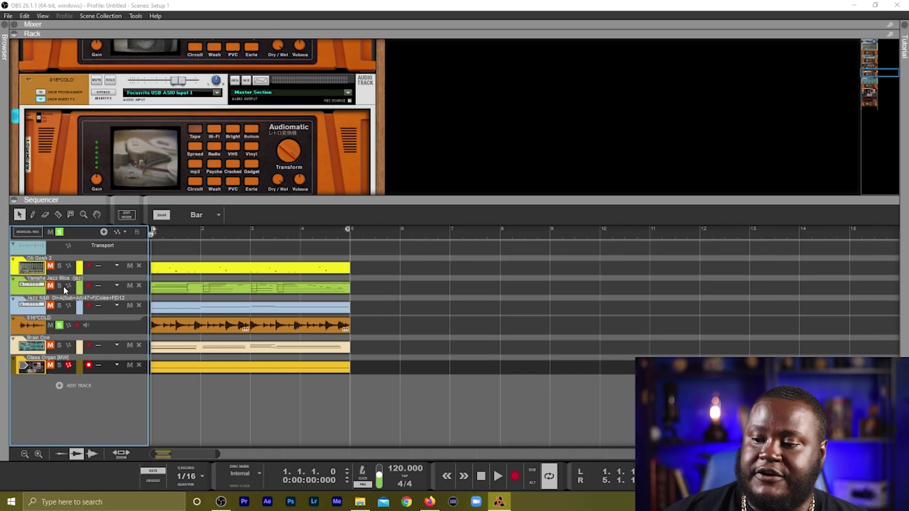
pyautogui.click(38, 122)
pyautogui.press('space')
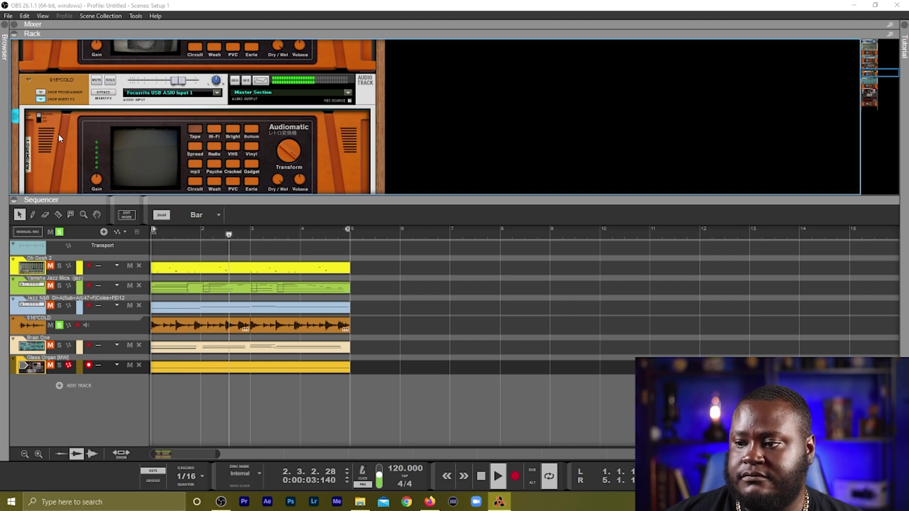
pyautogui.scroll(-1, 144, 130)
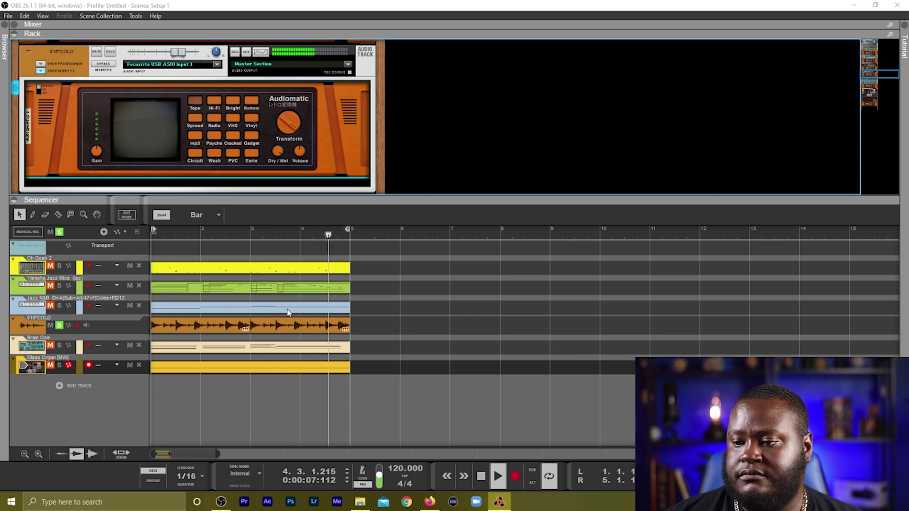
pyautogui.press('space')
pyautogui.press('KP_0')
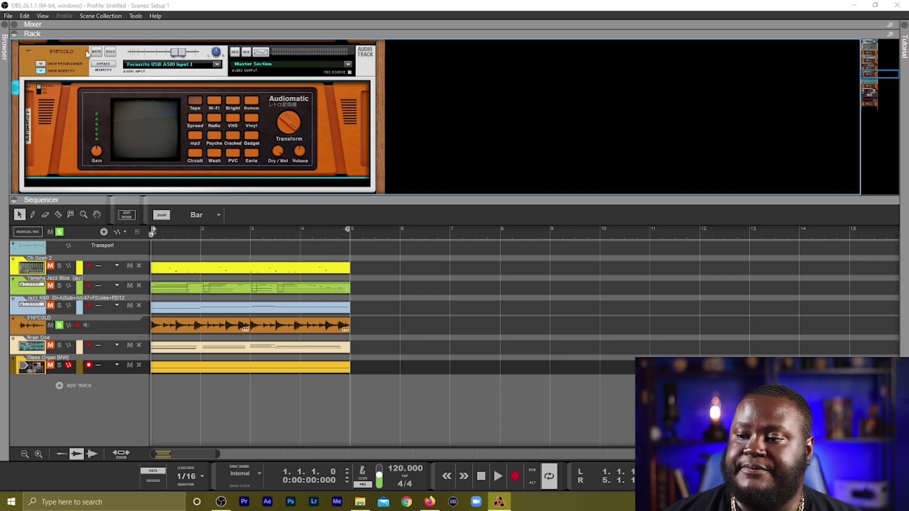
pyautogui.click(39, 88)
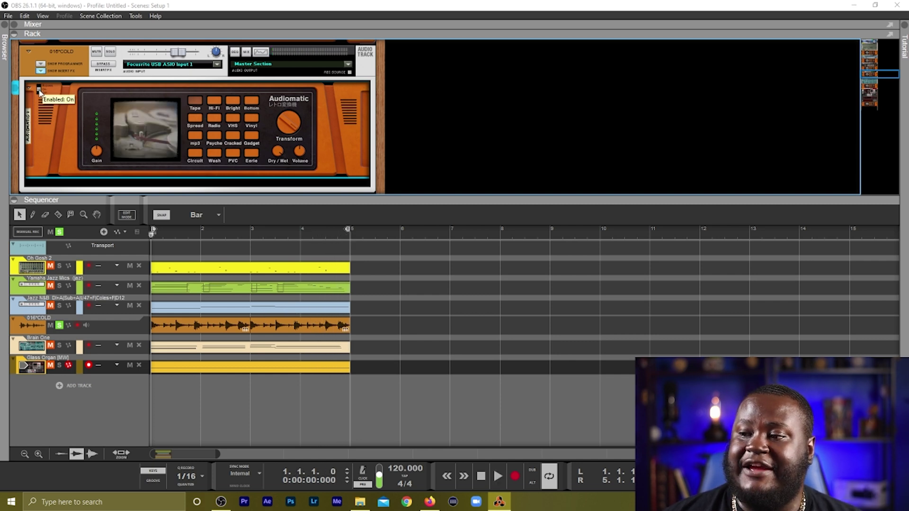
pyautogui.moveTo(298, 131)
pyautogui.press('space')
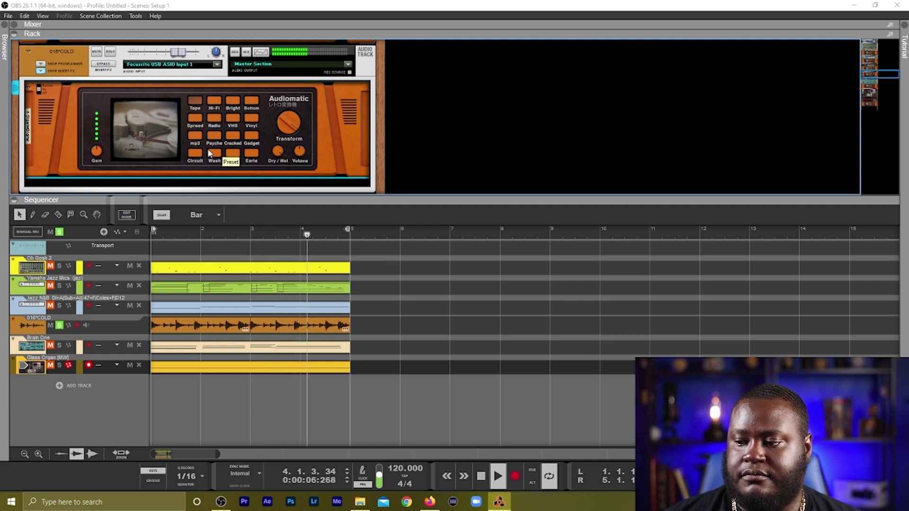
pyautogui.press('space')
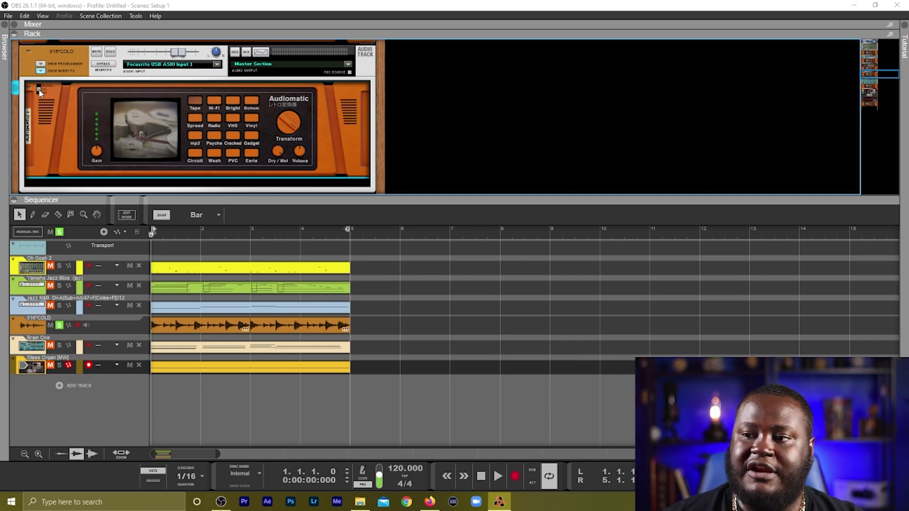
pyautogui.press('space')
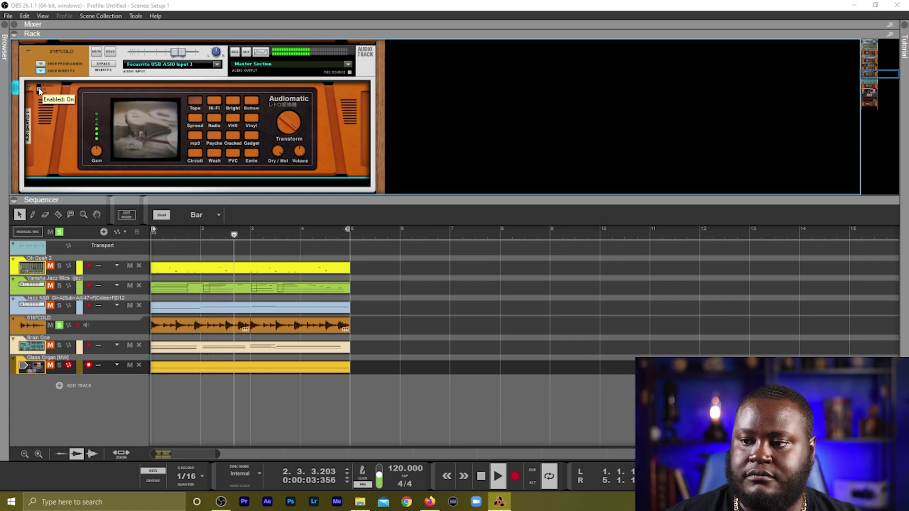
pyautogui.click(40, 90)
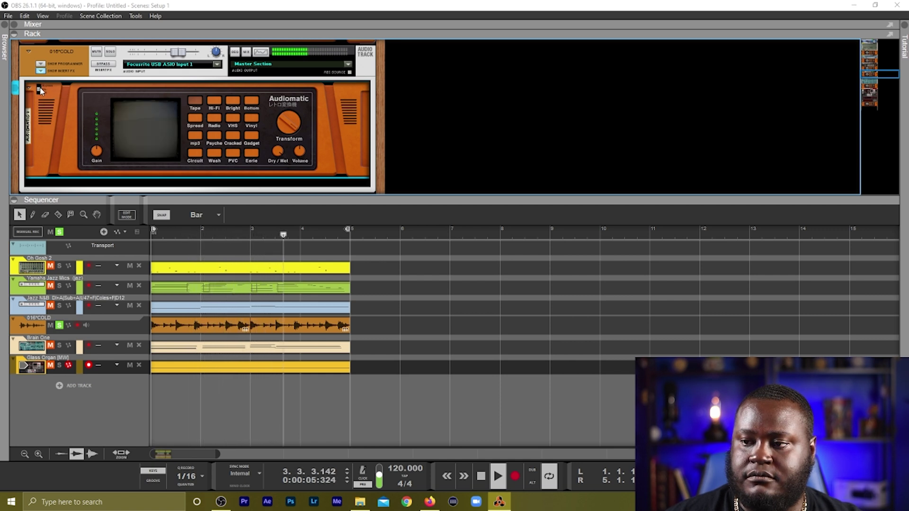
pyautogui.click(39, 90)
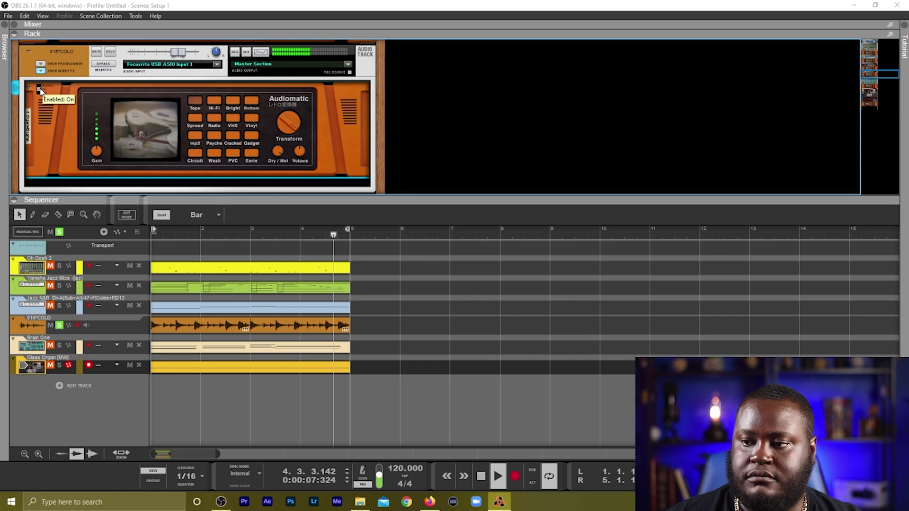
pyautogui.press('space')
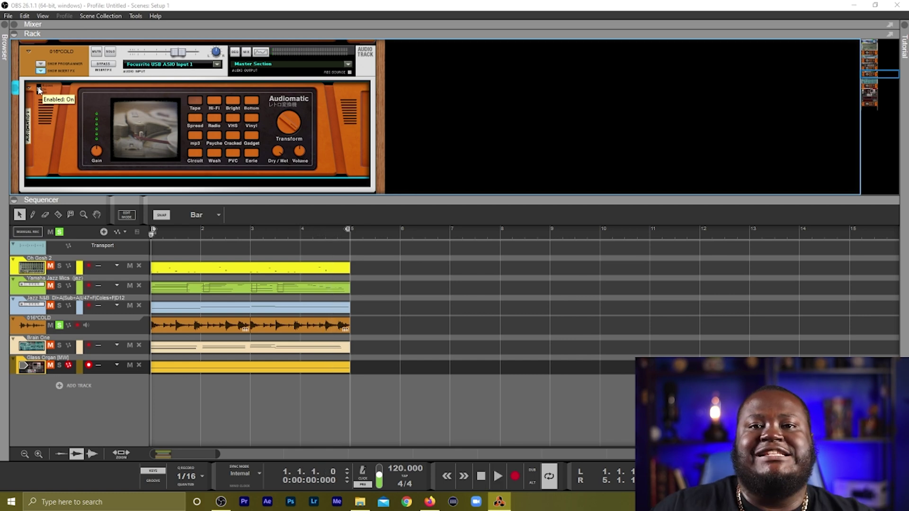
# Step: Move the solo from the Jazz N&B track to the Oh Gosh 2 drum track
pyautogui.scroll(-3, 117, 140)
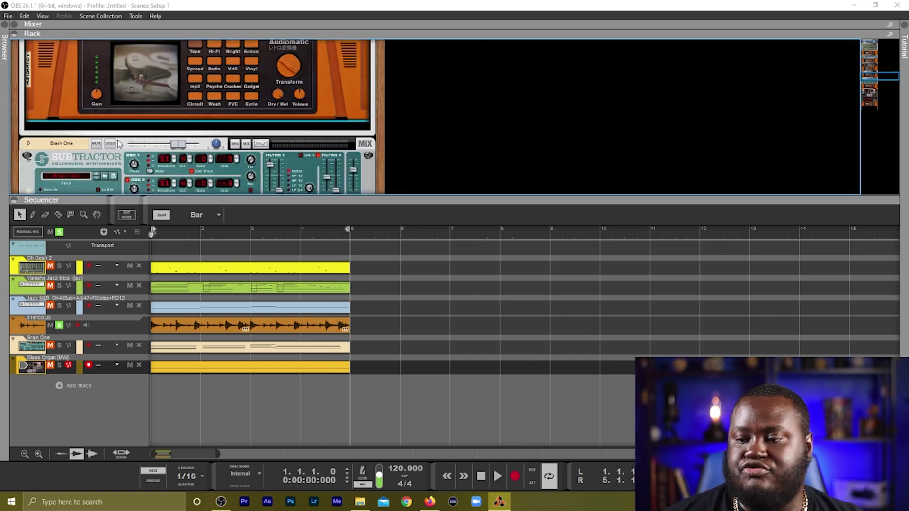
pyautogui.scroll(1, 104, 161)
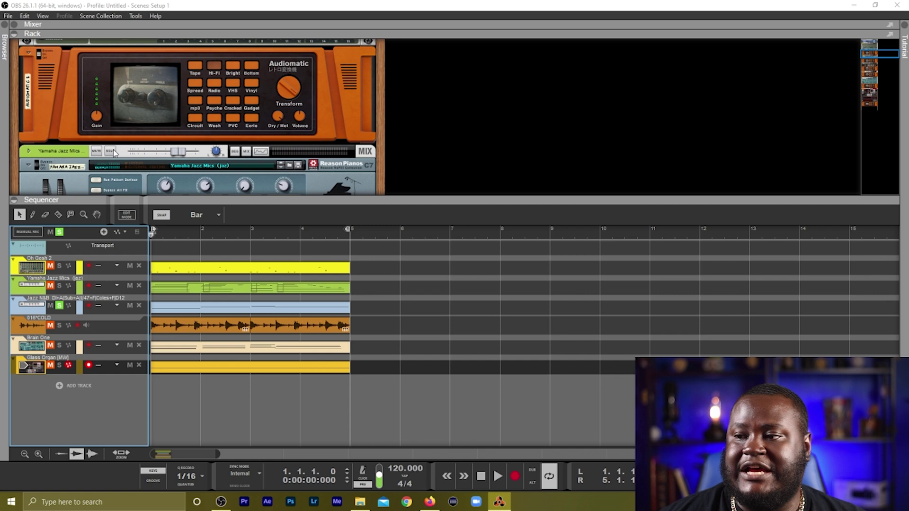
pyautogui.scroll(3, 113, 150)
pyautogui.scroll(-3, 90, 114)
pyautogui.scroll(3, 69, 73)
pyautogui.scroll(3, 70, 73)
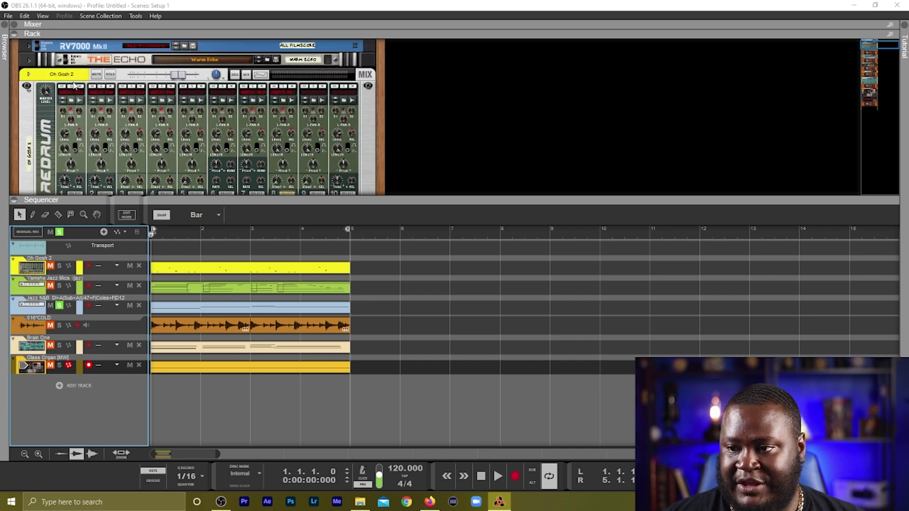
pyautogui.scroll(-2, 69, 73)
pyautogui.click(59, 305)
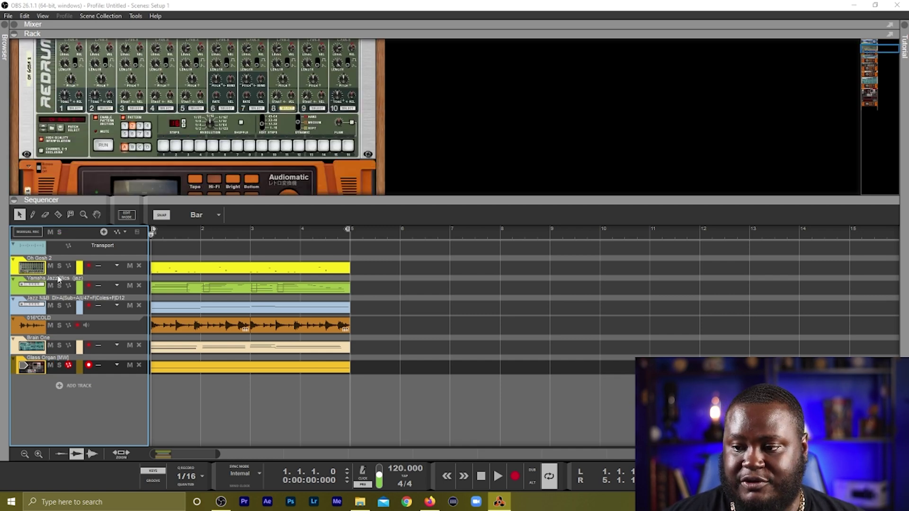
pyautogui.click(60, 266)
pyautogui.scroll(-3, 26, 68)
# Step: Play the drums with Oh Gosh 2's Audiomatic on and bypassed, then stop at bar 1
pyautogui.click(42, 78)
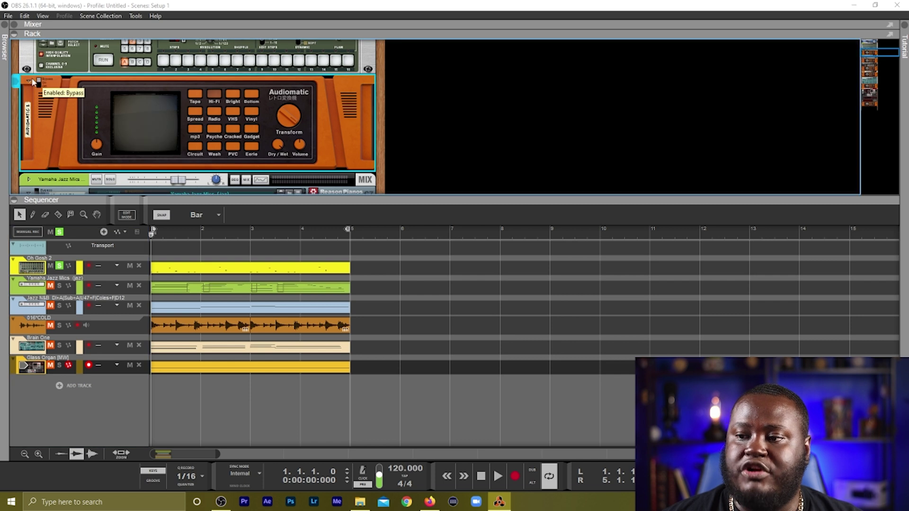
pyautogui.press('space')
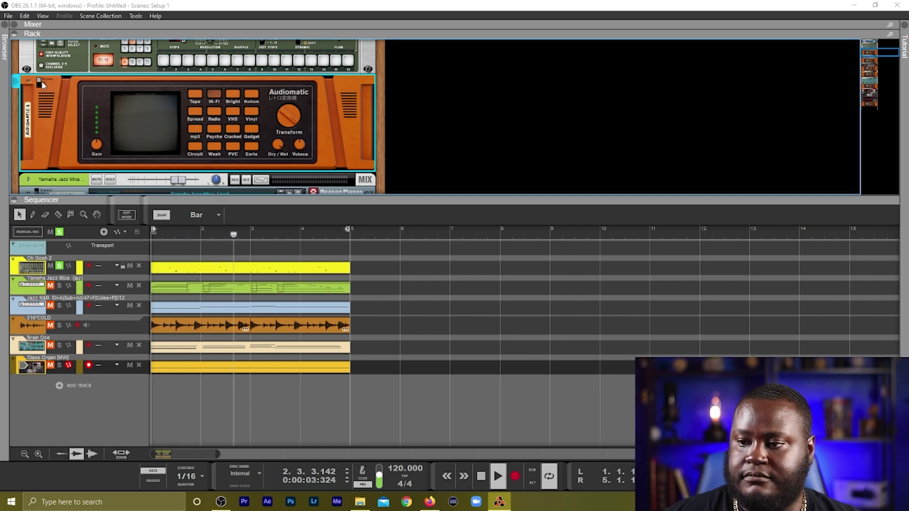
pyautogui.press('space')
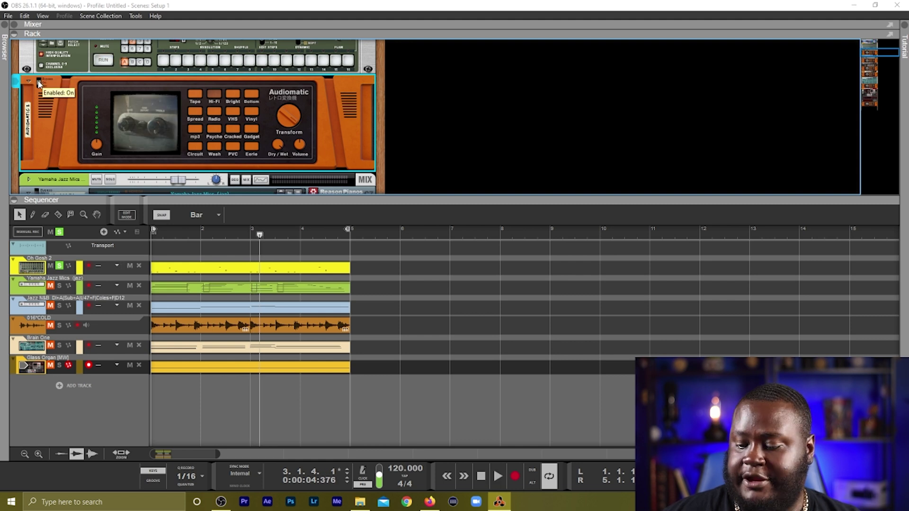
pyautogui.press('Home')
pyautogui.press('space')
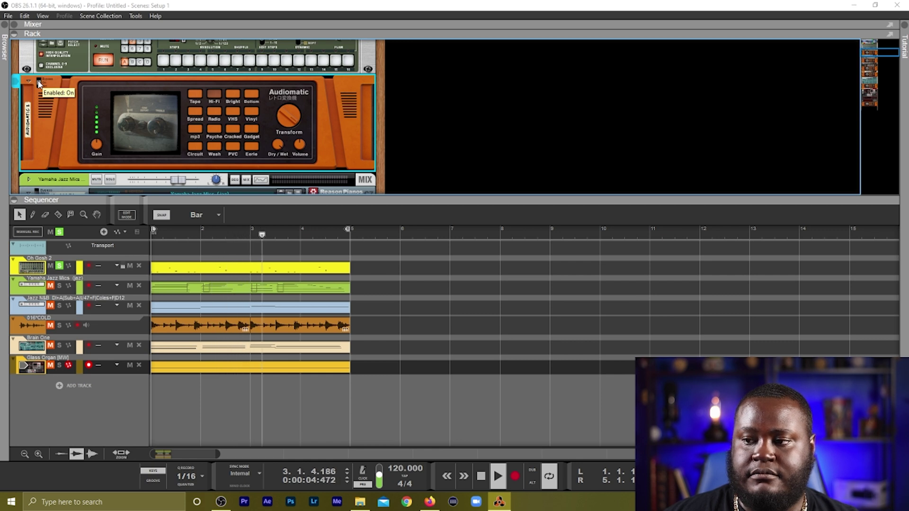
pyautogui.click(38, 79)
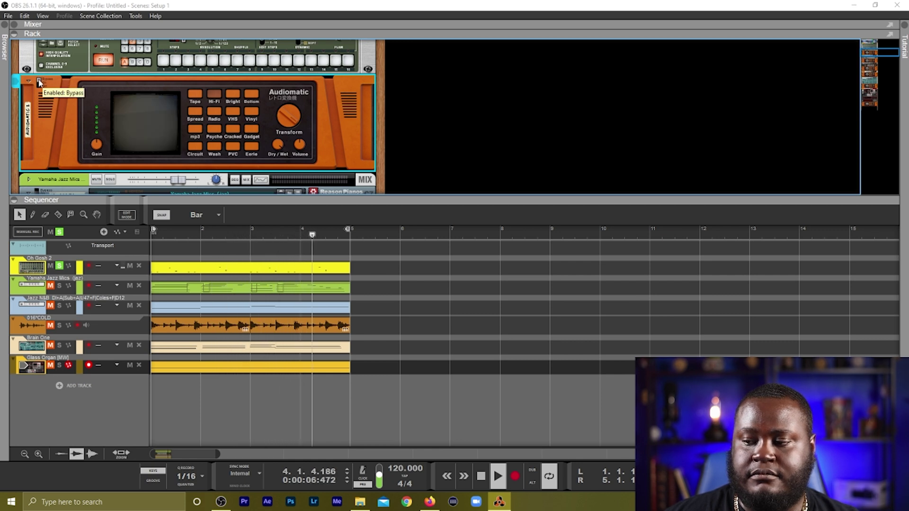
pyautogui.press('space')
pyautogui.press('Home')
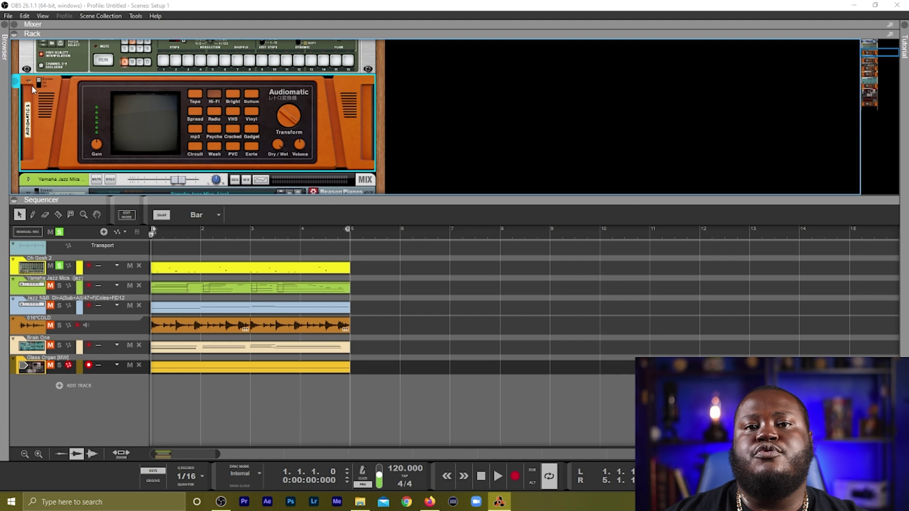
pyautogui.scroll(-3, 32, 85)
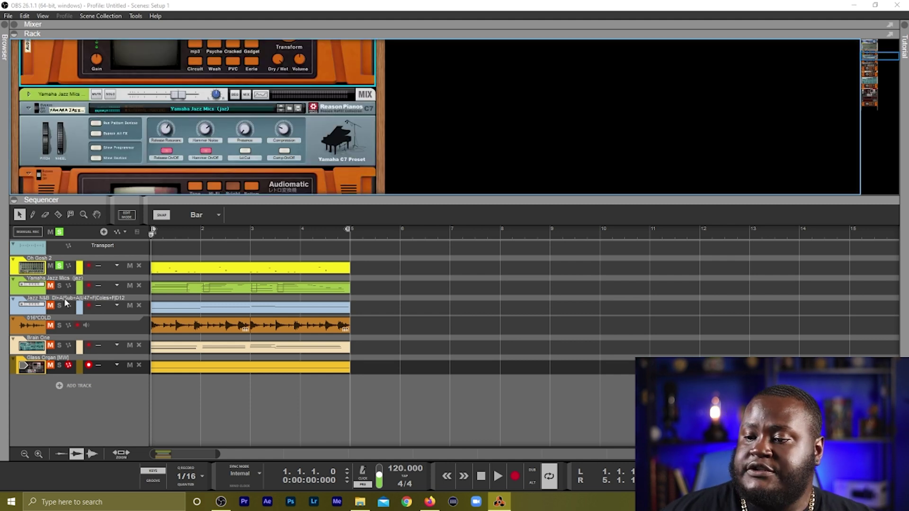
pyautogui.click(58, 266)
pyautogui.click(59, 285)
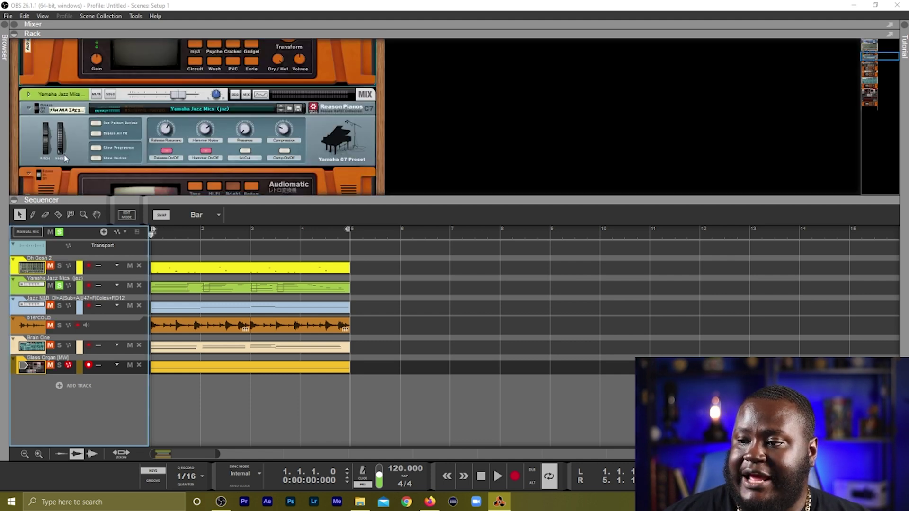
pyautogui.scroll(-2, 63, 153)
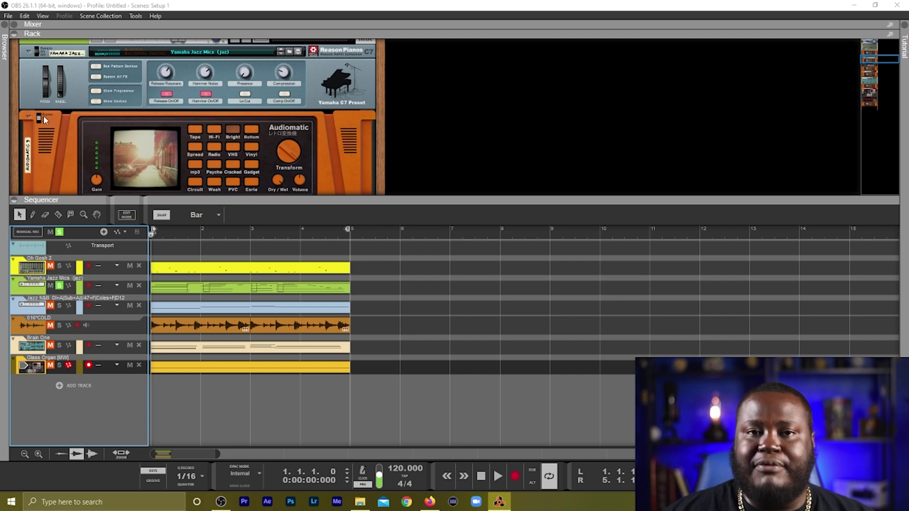
pyautogui.scroll(-2, 45, 120)
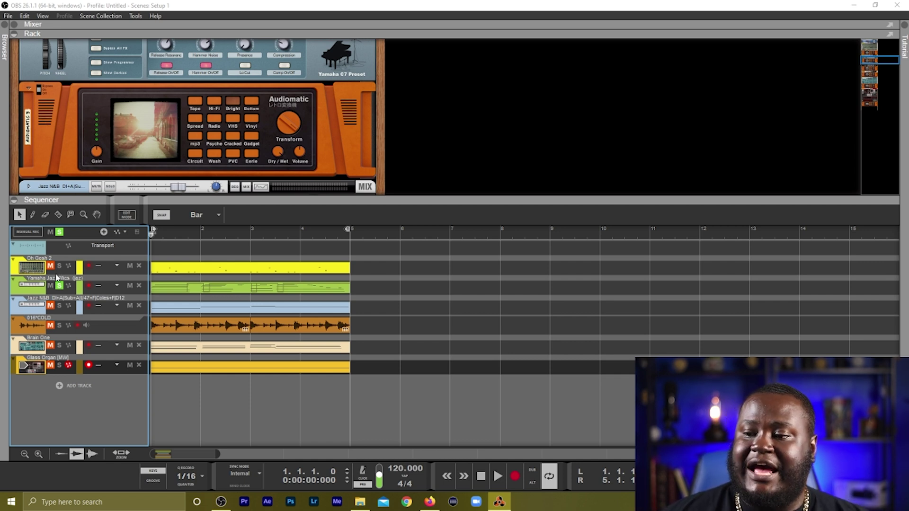
pyautogui.click(44, 93)
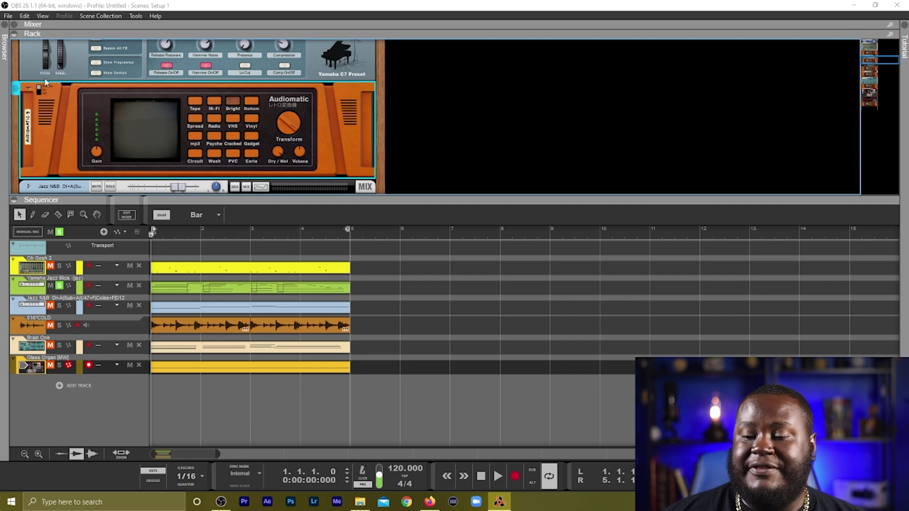
pyautogui.press('space')
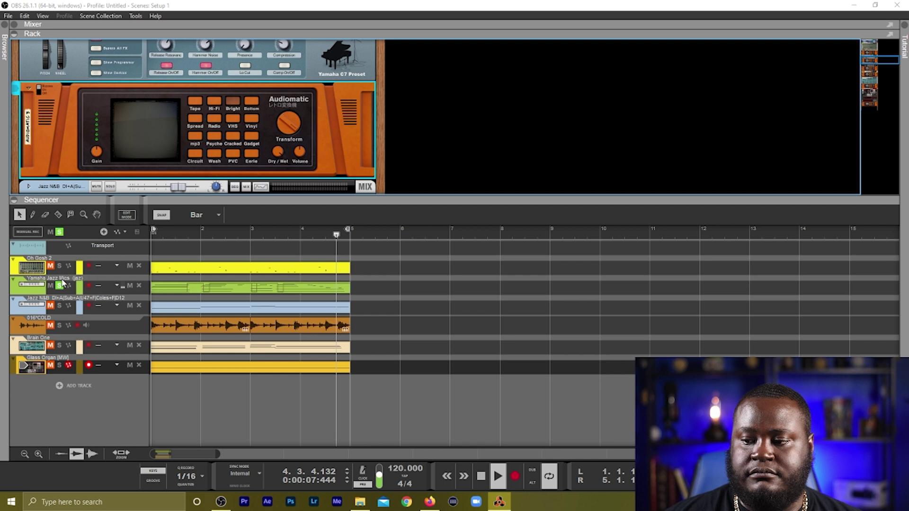
pyautogui.press('space')
pyautogui.click(39, 90)
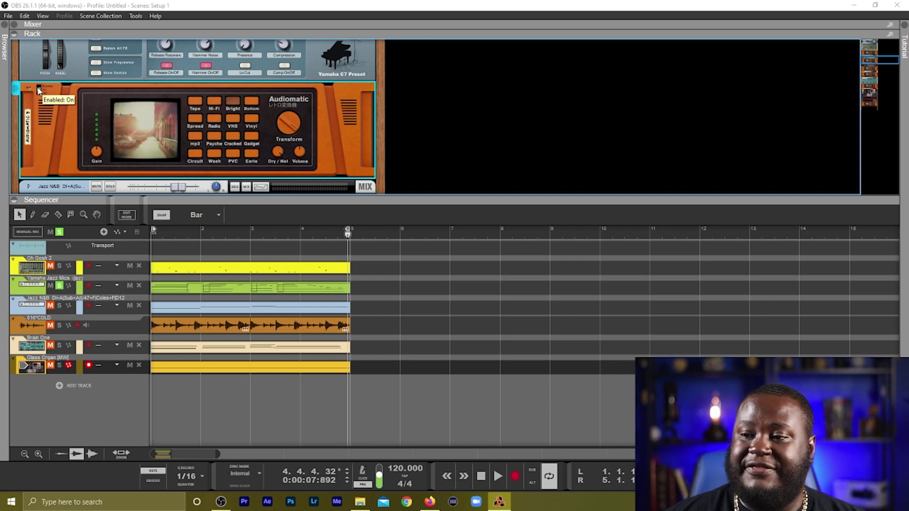
pyautogui.press('space')
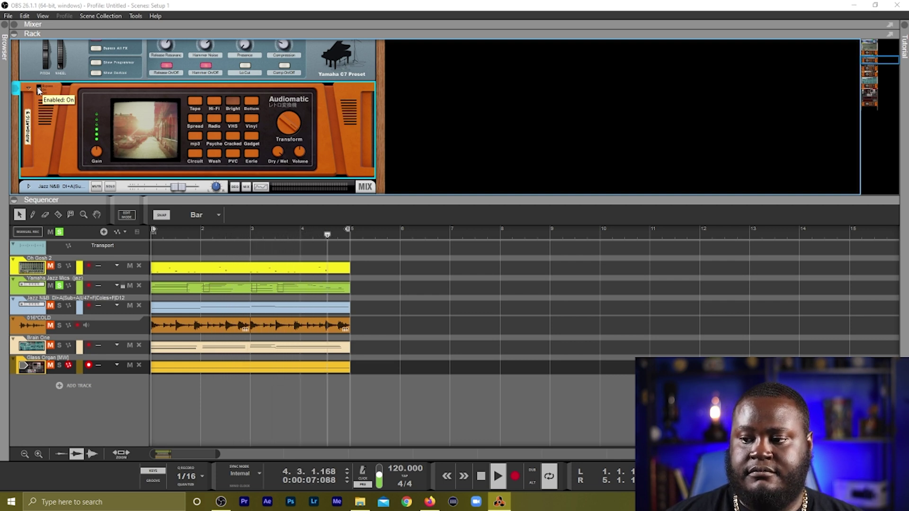
pyautogui.click(39, 89)
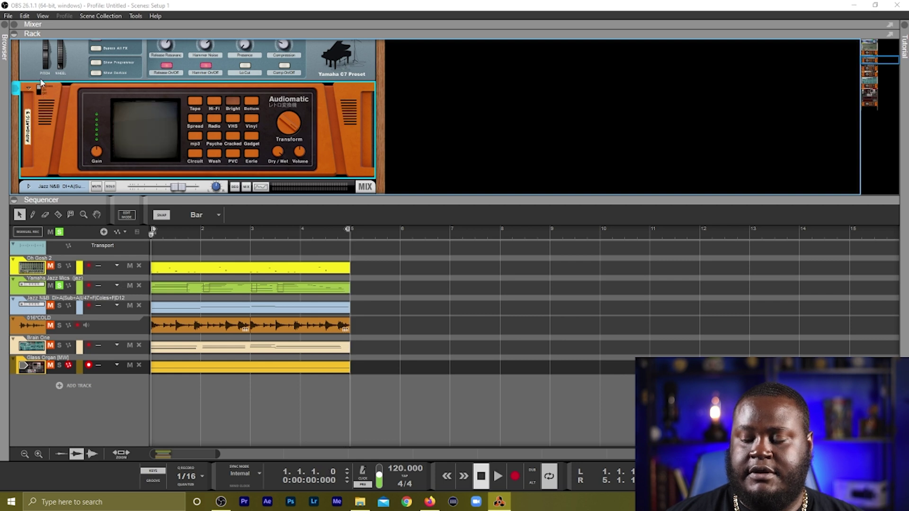
pyautogui.click(40, 88)
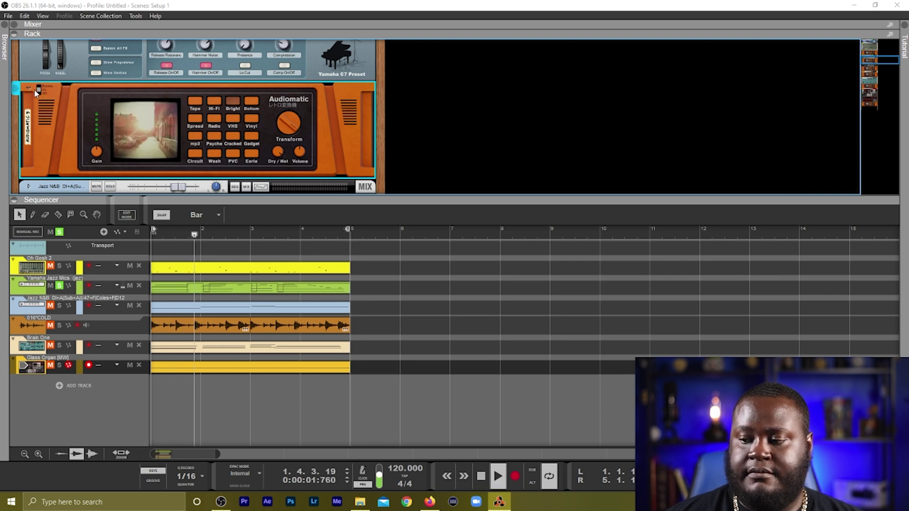
pyautogui.click(40, 88)
pyautogui.click(41, 88)
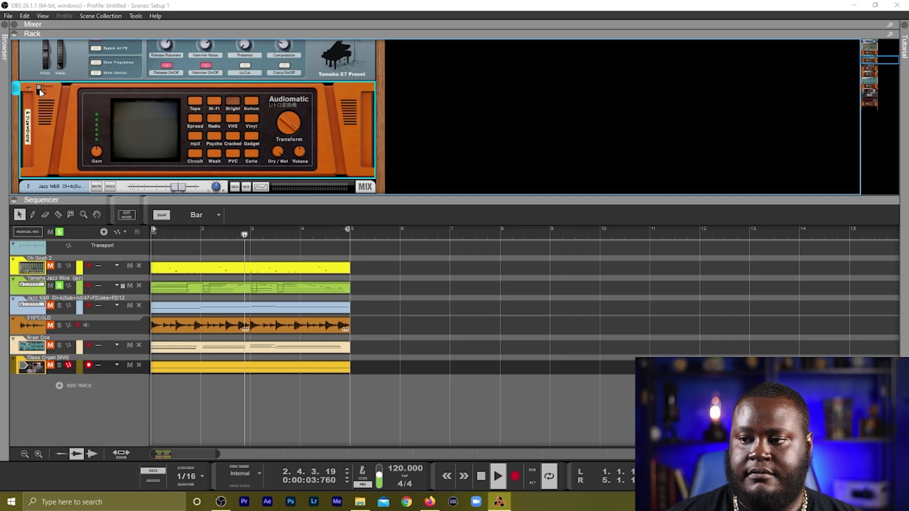
pyautogui.click(41, 89)
pyautogui.click(41, 88)
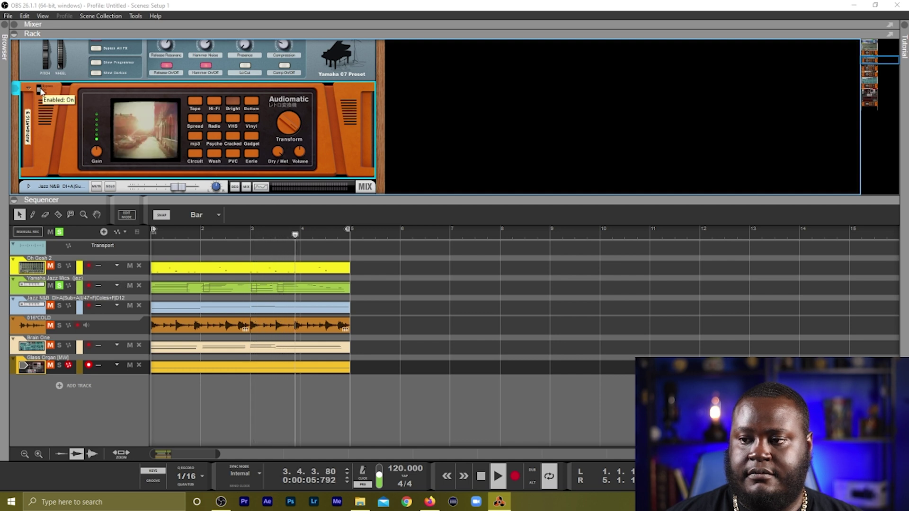
pyautogui.click(41, 89)
pyautogui.click(41, 89)
pyautogui.click(41, 89)
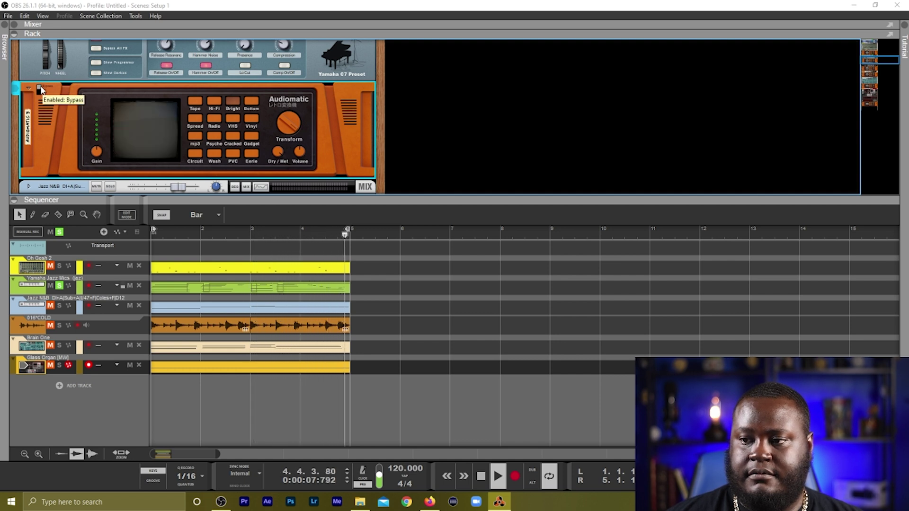
pyautogui.click(41, 88)
pyautogui.press('space')
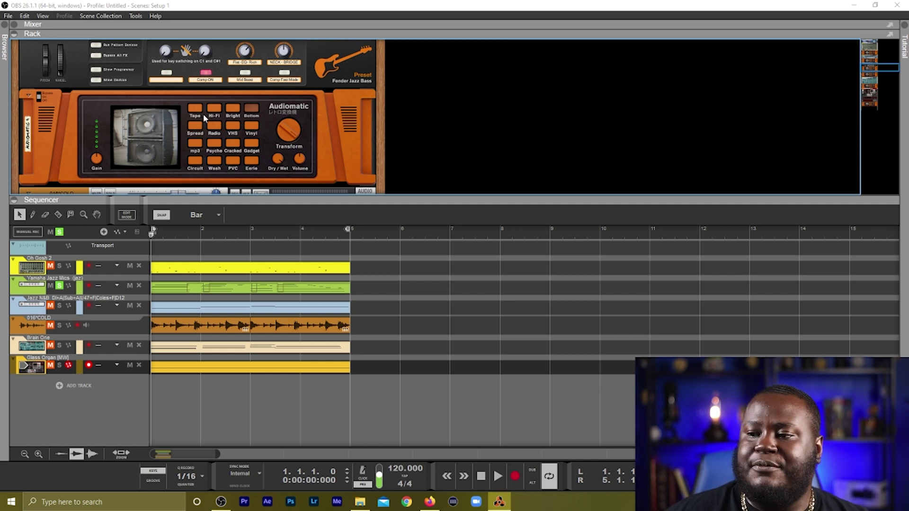
# Step: Unsolo the Yamaha Jazz Mics track and solo the Jazz N&B bass track
pyautogui.click(59, 305)
pyautogui.click(59, 286)
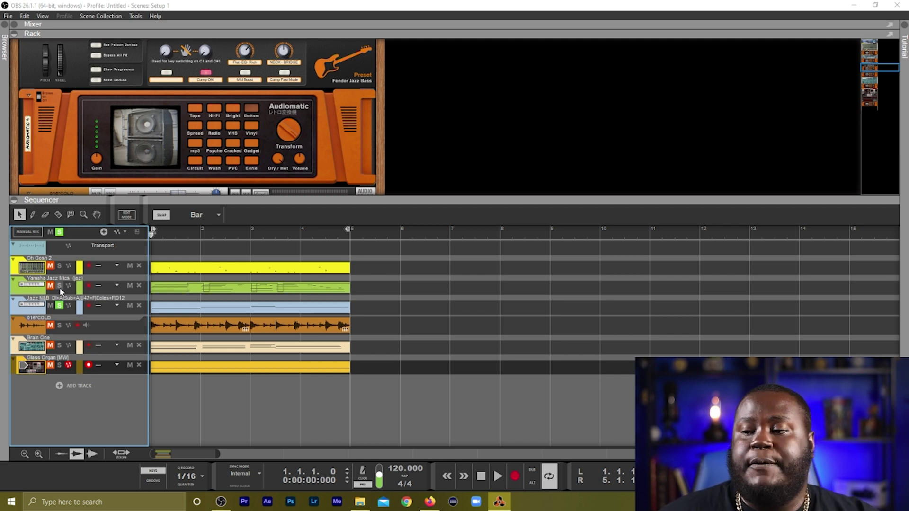
pyautogui.click(40, 103)
pyautogui.click(39, 97)
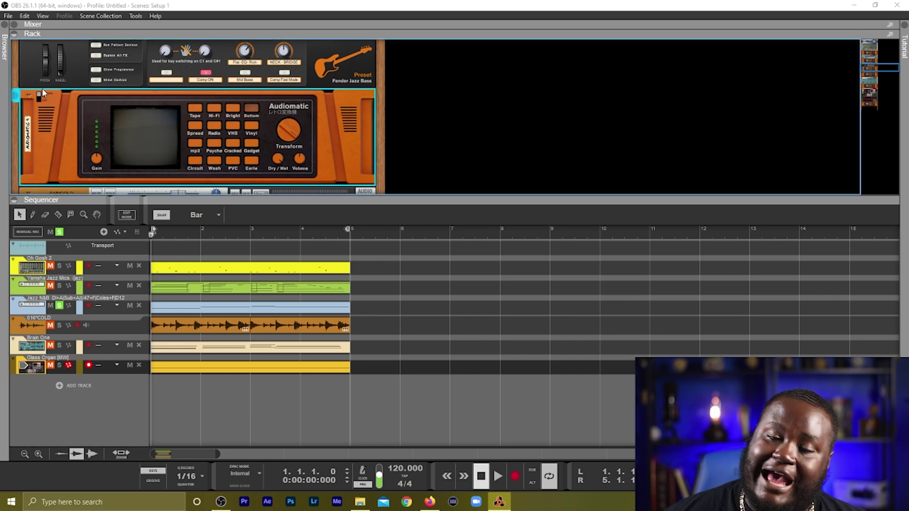
pyautogui.press('space')
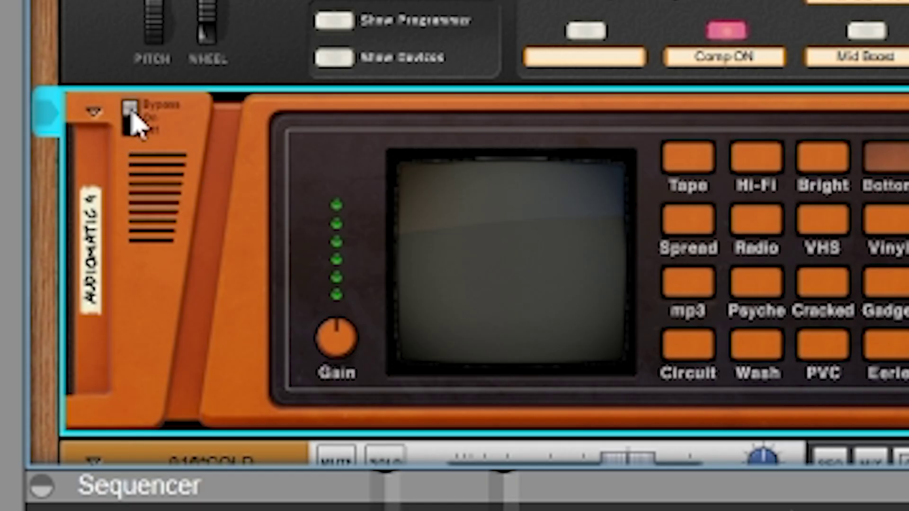
pyautogui.click(40, 98)
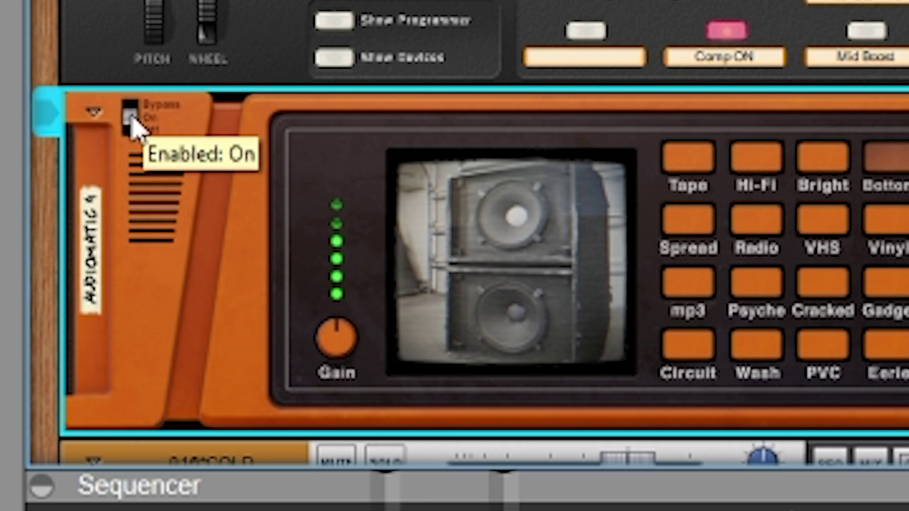
pyautogui.click(132, 110)
pyautogui.click(130, 124)
pyautogui.click(131, 114)
pyautogui.click(130, 115)
pyautogui.click(135, 114)
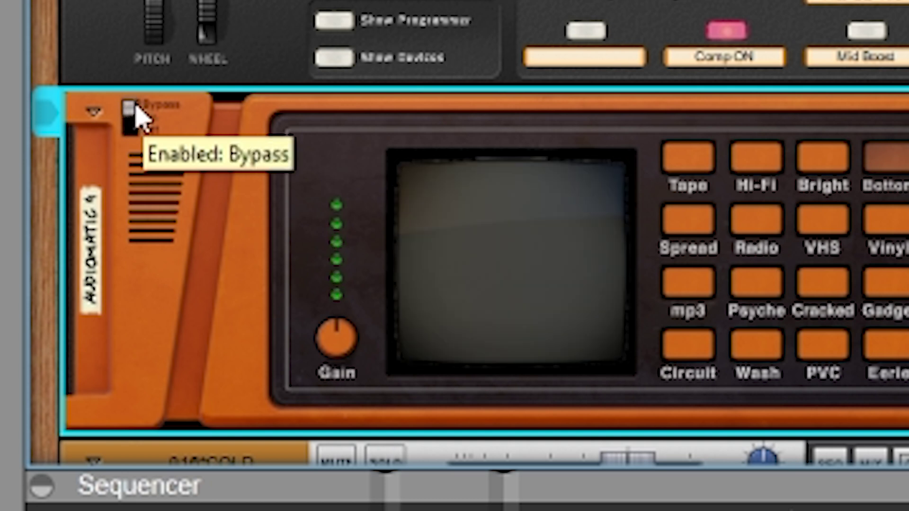
pyautogui.click(134, 109)
pyautogui.click(135, 109)
pyautogui.click(137, 112)
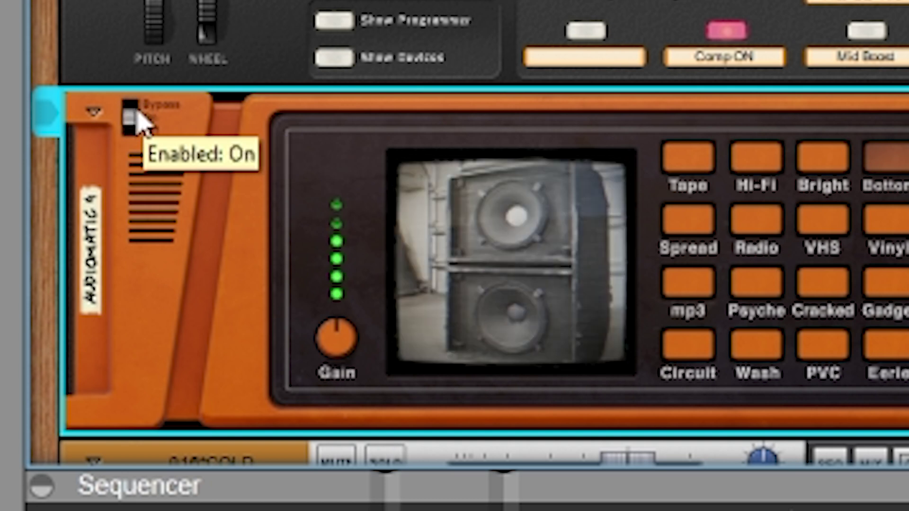
pyautogui.click(140, 121)
pyautogui.click(141, 121)
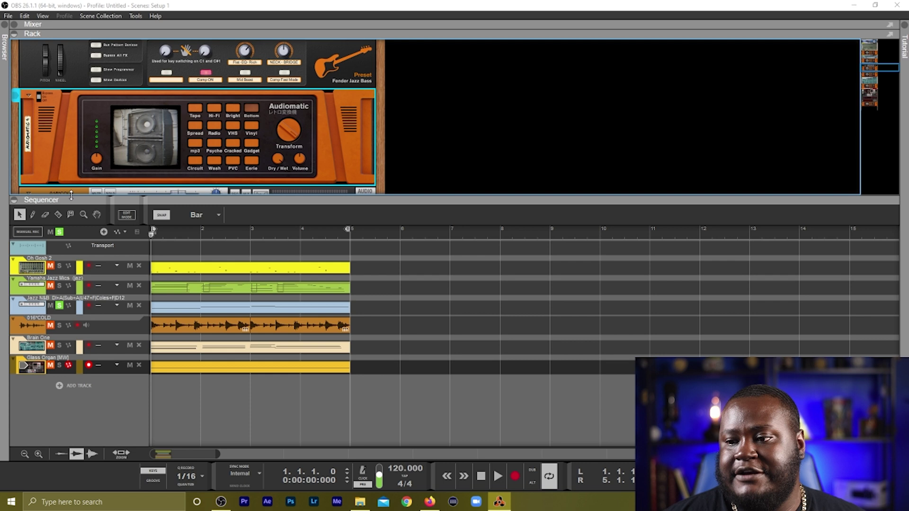
# Step: Clear all solos from the Transport track and select the bass's Audiomatic device
pyautogui.click(61, 233)
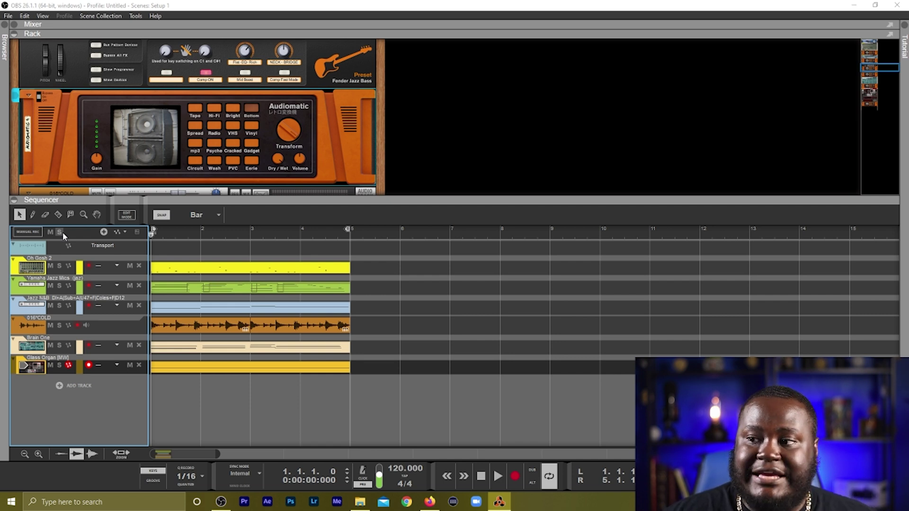
pyautogui.click(236, 129)
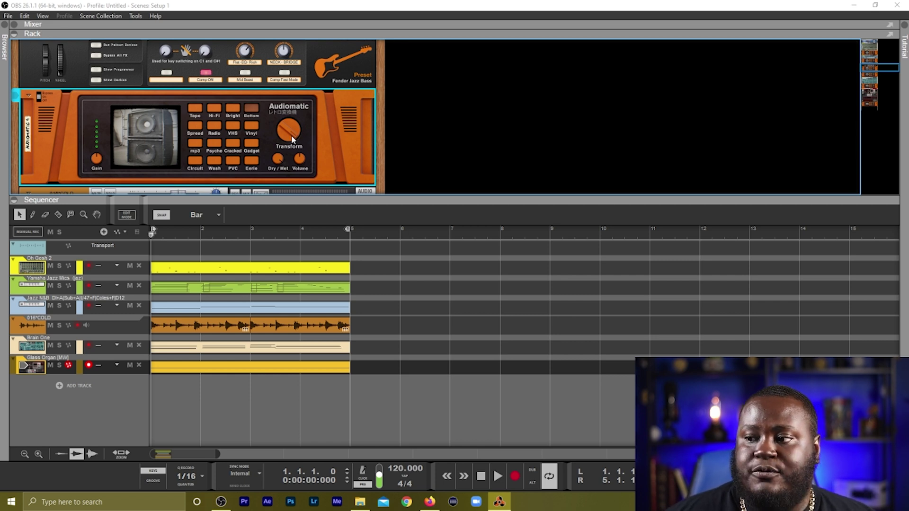
pyautogui.moveTo(292, 138)
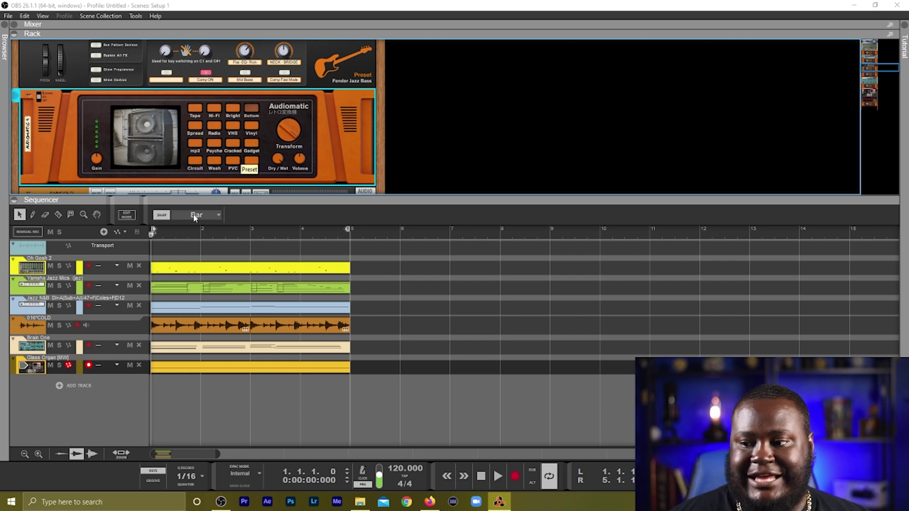
# Step: Select and record-enable the Brain One track, bringing its Audiomatic into view in the rack
pyautogui.click(79, 351)
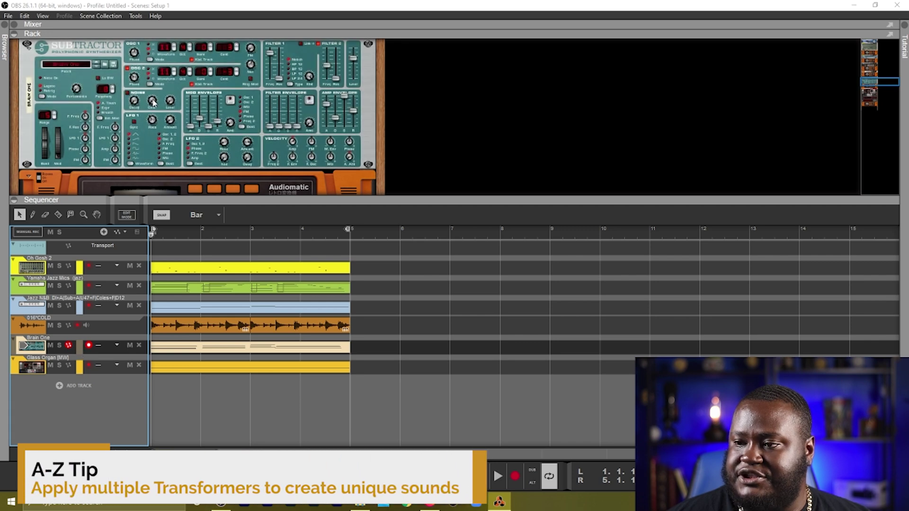
pyautogui.scroll(-3, 154, 104)
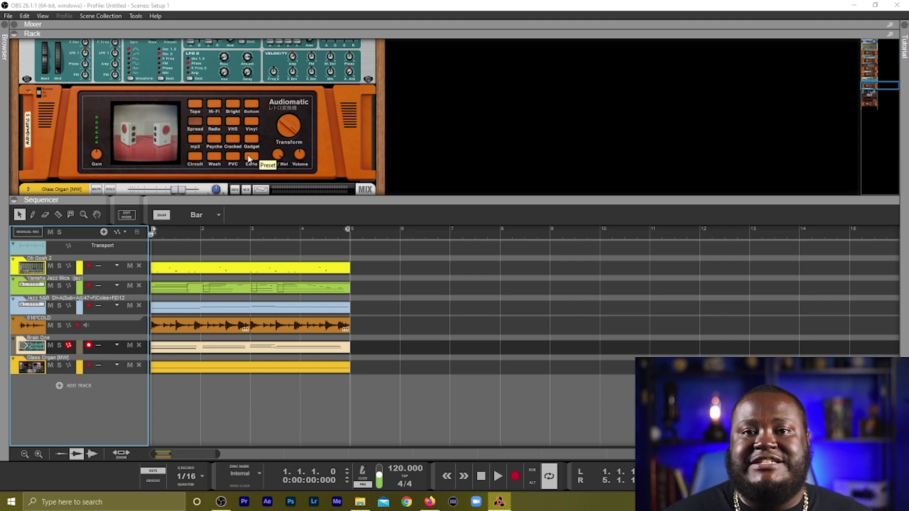
# Step: Solo Brain One and play it through Audiomatic's Radio, VHS and Vinyl presets, ending on Vinyl
pyautogui.click(60, 346)
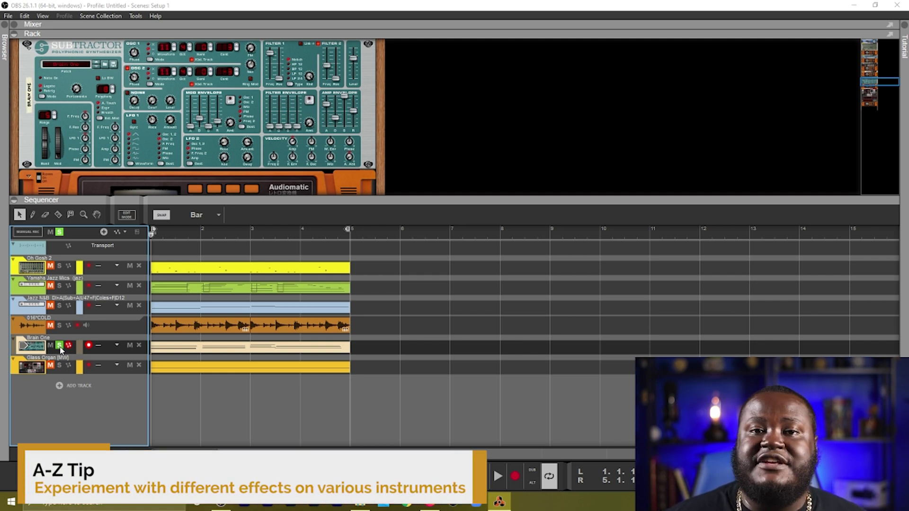
pyautogui.press('space')
pyautogui.scroll(-5, 143, 92)
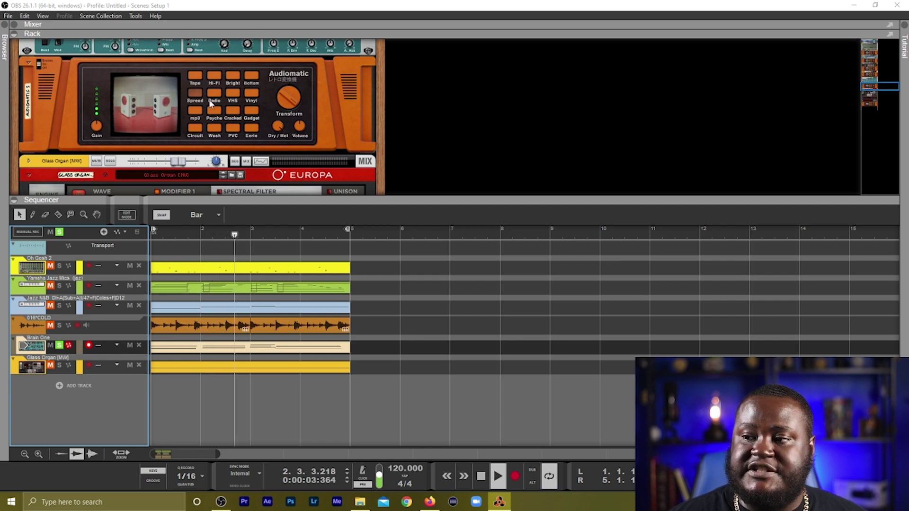
pyautogui.click(215, 98)
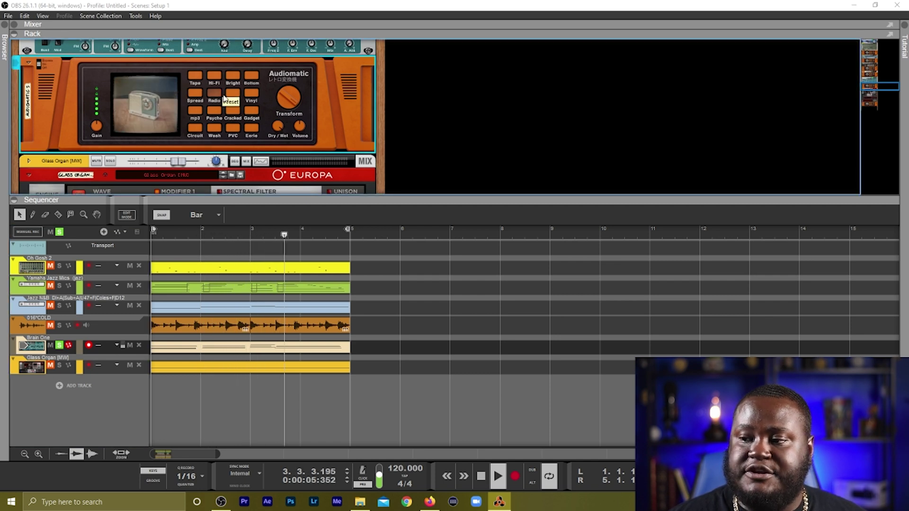
pyautogui.click(232, 95)
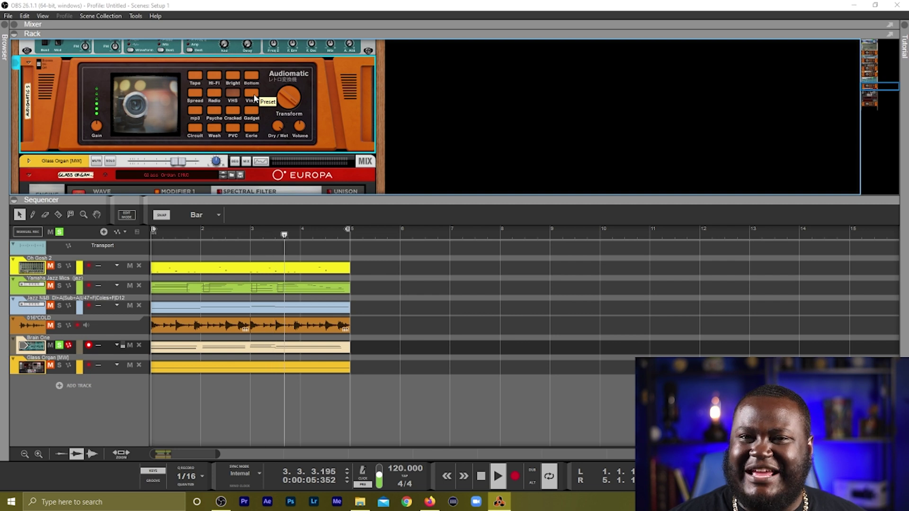
pyautogui.click(254, 97)
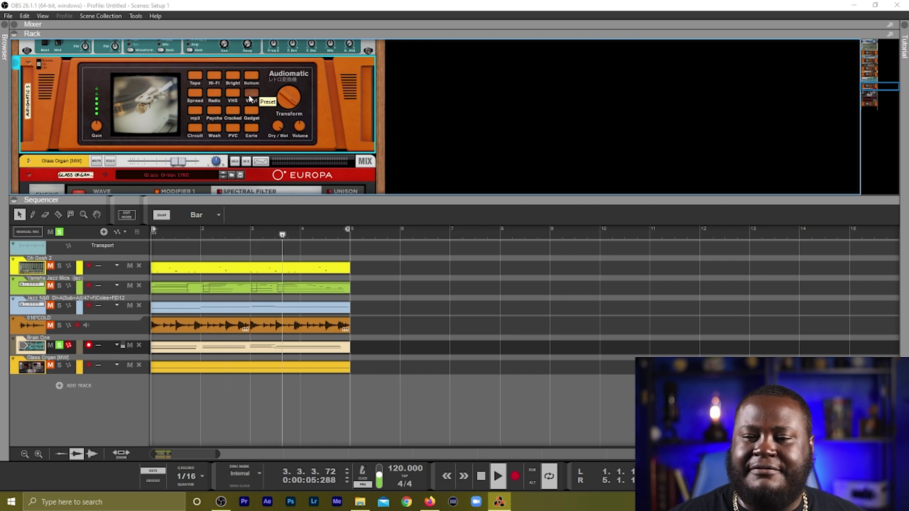
pyautogui.press('space')
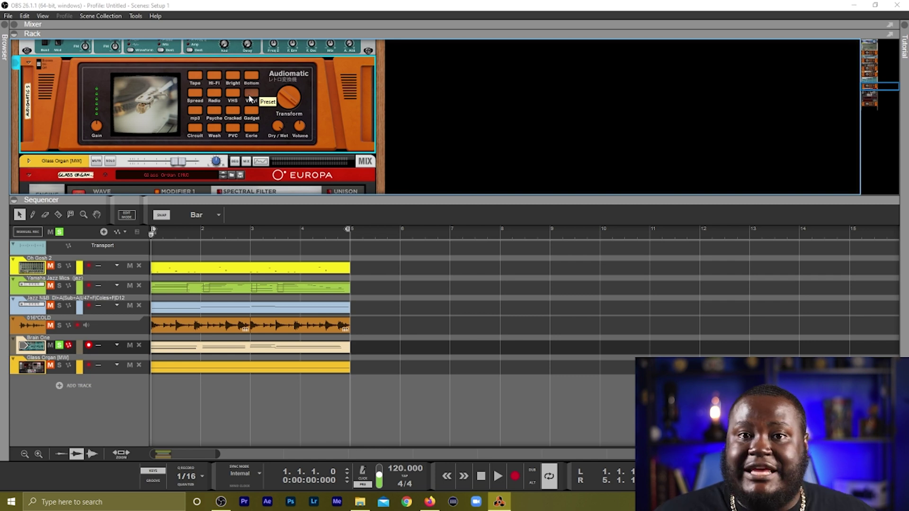
# Step: Audition the Glass Organ Audiomatic's mp3 preset, then switch to Psyche and play the beat
pyautogui.click(195, 113)
pyautogui.press('space')
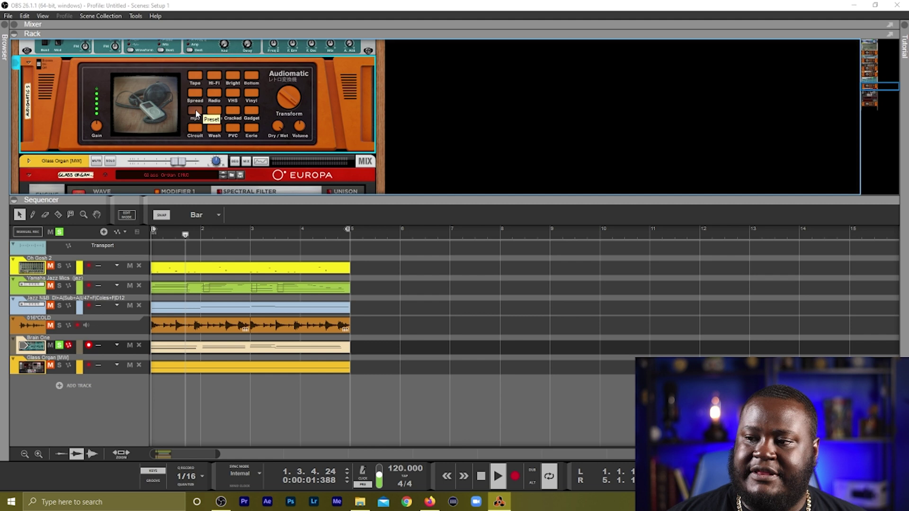
pyautogui.press('space')
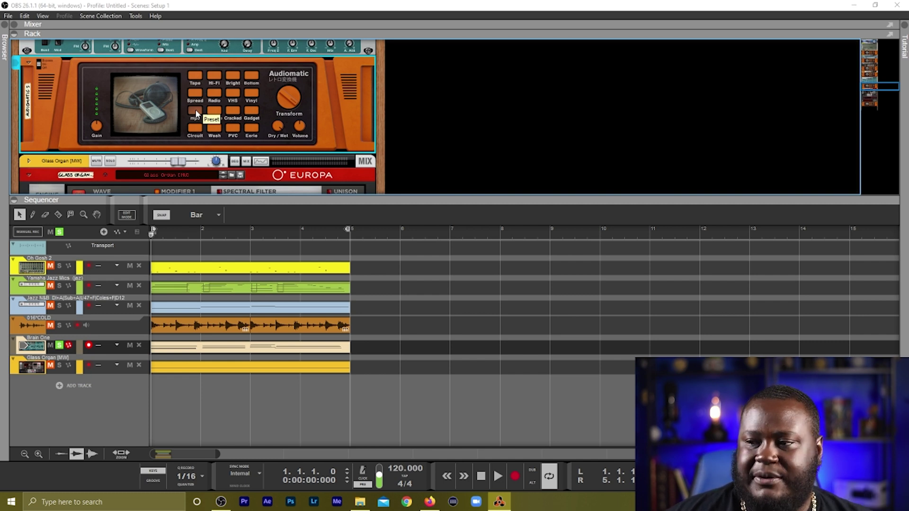
pyautogui.click(209, 113)
pyautogui.press('space')
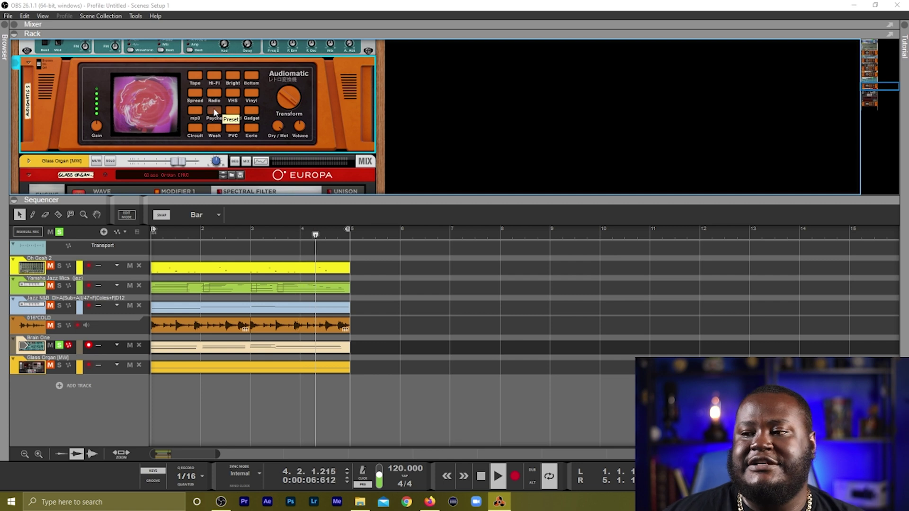
# Step: Try Cracked at Transform 27% and Gadget at 45%, then stop playback and choose Circuit
pyautogui.click(233, 114)
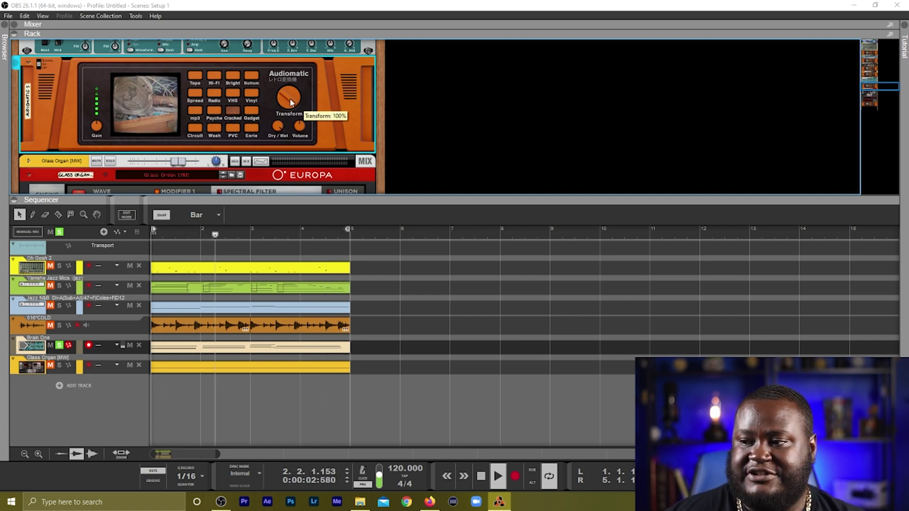
pyautogui.moveTo(290, 101)
pyautogui.mouseDown()
pyautogui.moveTo(284, 127)
pyautogui.moveTo(274, 97)
pyautogui.mouseUp()
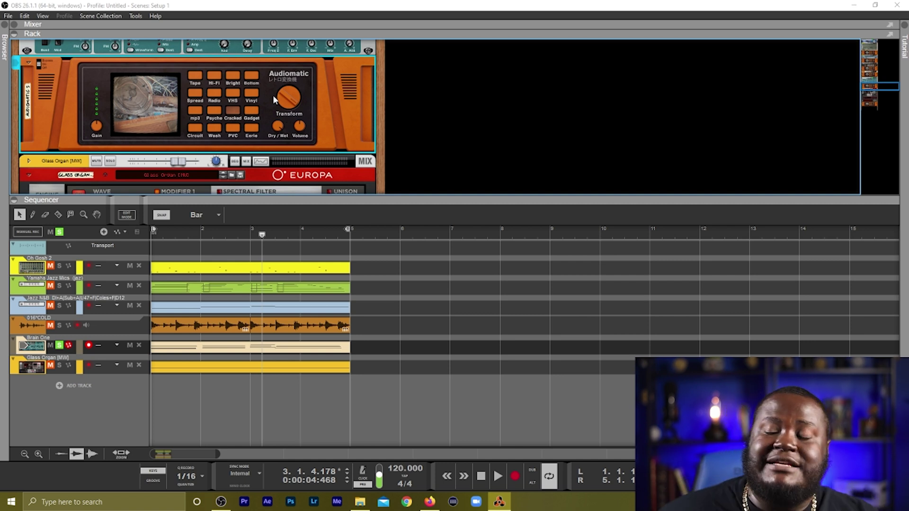
pyautogui.click(251, 114)
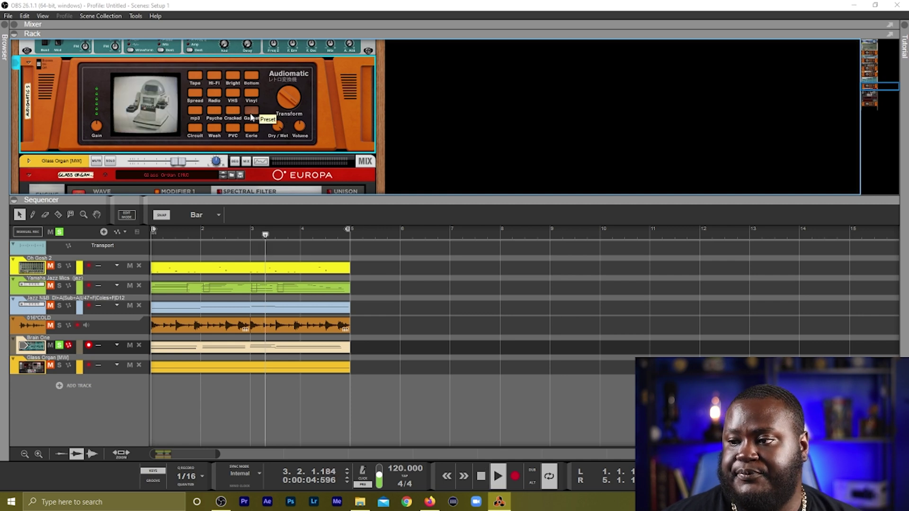
pyautogui.moveTo(278, 100)
pyautogui.mouseDown()
pyautogui.moveTo(279, 107)
pyautogui.moveTo(272, 95)
pyautogui.moveTo(266, 103)
pyautogui.moveTo(280, 118)
pyautogui.moveTo(291, 92)
pyautogui.mouseUp()
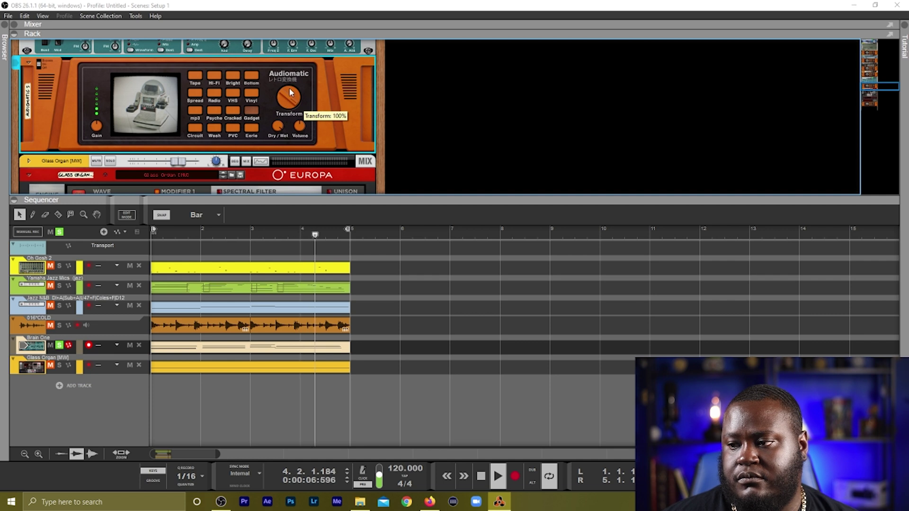
pyautogui.press('space')
pyautogui.click(197, 129)
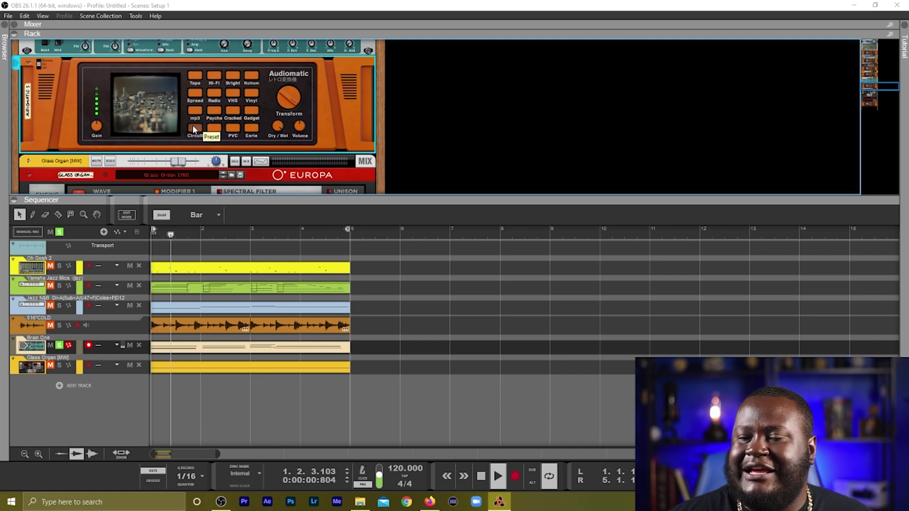
# Step: Turn the Transform knob down to 28%, then raise it to about 89%
pyautogui.moveTo(275, 98); pyautogui.dragTo(282, 115)
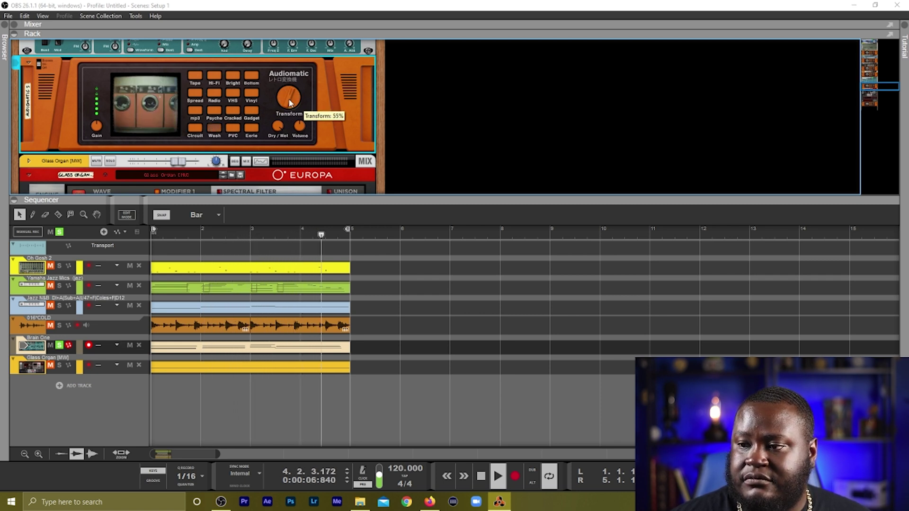
pyautogui.moveTo(290, 103)
pyautogui.mouseDown()
pyautogui.moveTo(289, 86)
pyautogui.moveTo(283, 126)
pyautogui.moveTo(282, 114)
pyautogui.mouseUp()
# Step: Audition PVC and Eerie on the Glass Organ's Audiomatic, set Transform to 61%, stop, and pick Spread
pyautogui.click(233, 127)
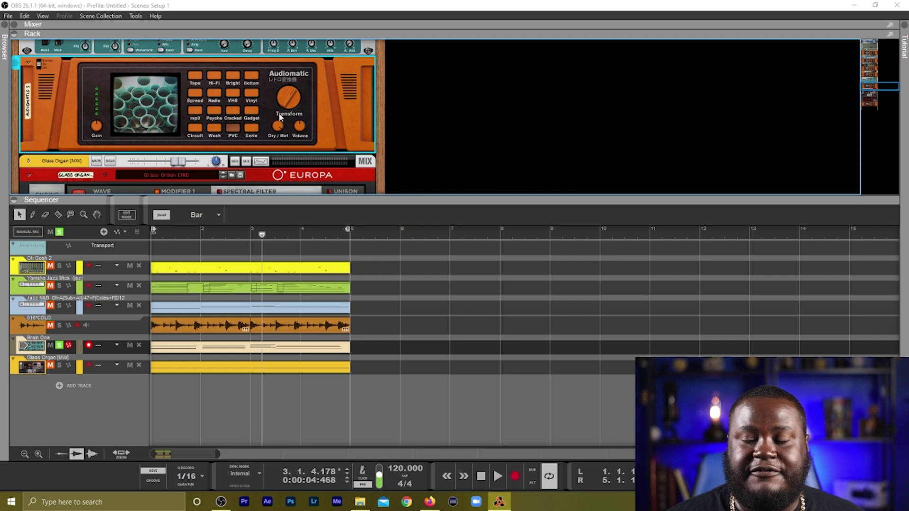
pyautogui.click(253, 129)
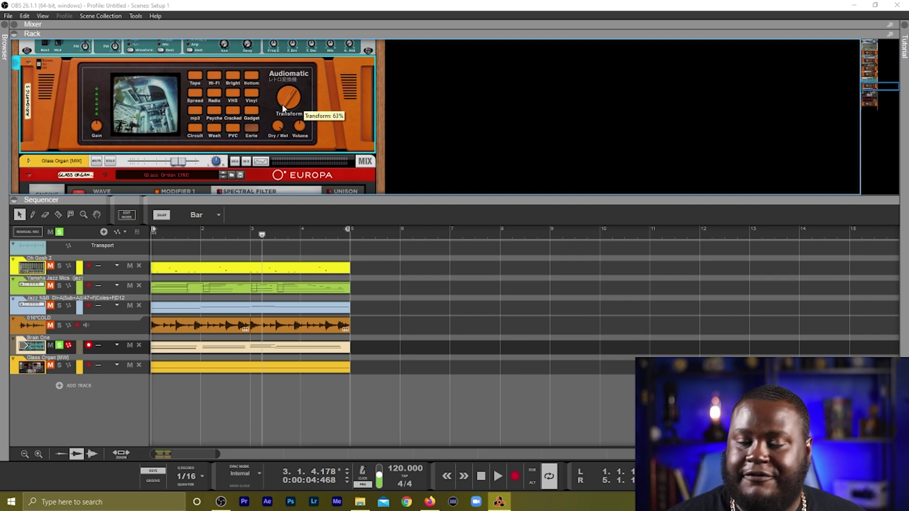
pyautogui.moveTo(283, 109)
pyautogui.mouseDown()
pyautogui.moveTo(279, 122)
pyautogui.moveTo(279, 108)
pyautogui.mouseUp()
pyautogui.press('space')
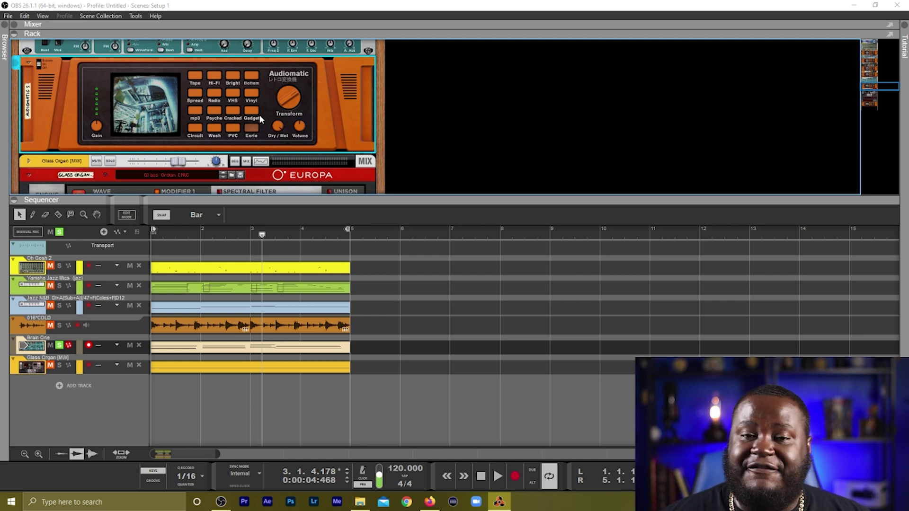
pyautogui.click(194, 96)
# Step: Turn off Brain One's solo and select the record-armed Glass Organ (MW) track
pyautogui.click(59, 345)
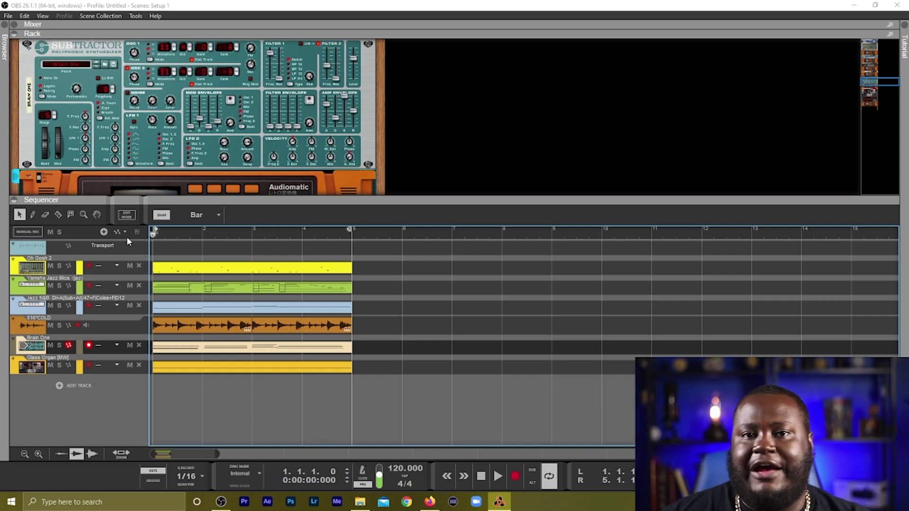
pyautogui.press('Down')
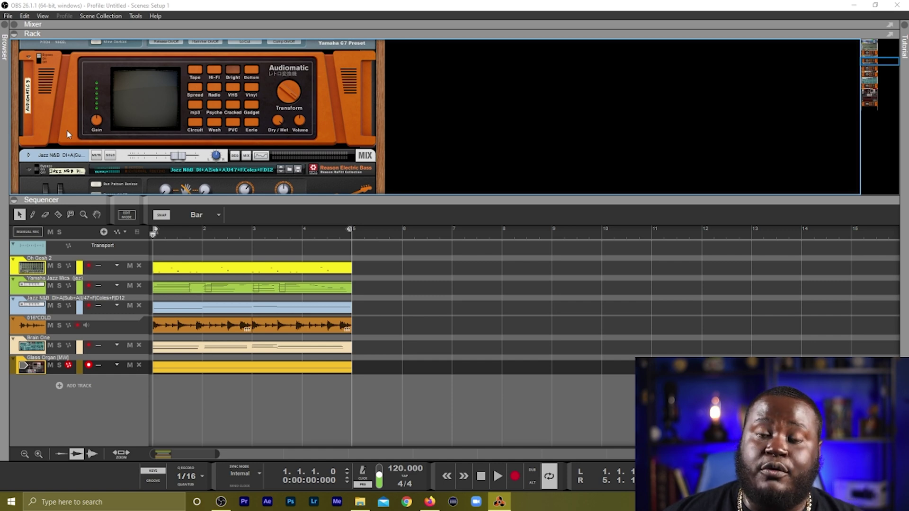
# Step: Start playback and enable the Audiomatic on the Redrum and Yamaha piano tracks
pyautogui.press('space')
pyautogui.scroll(3, 113, 130)
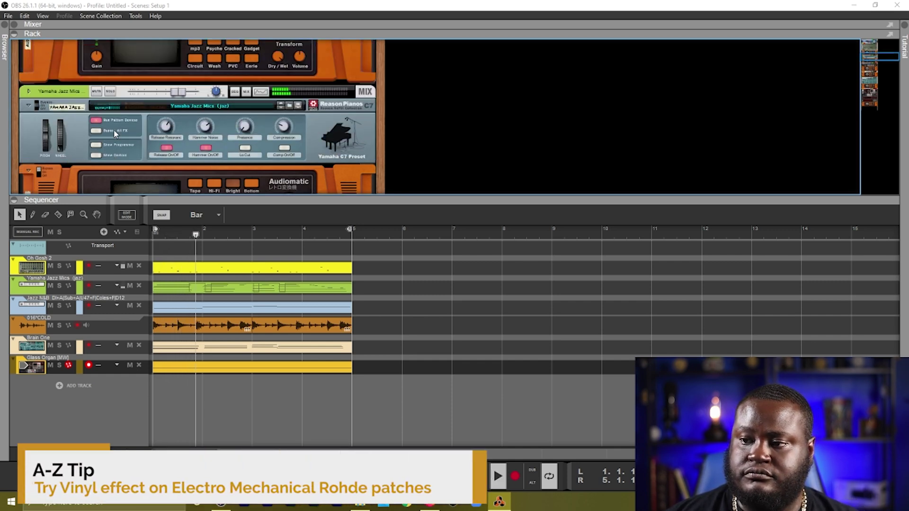
pyautogui.scroll(10, 114, 129)
pyautogui.scroll(-2, 104, 134)
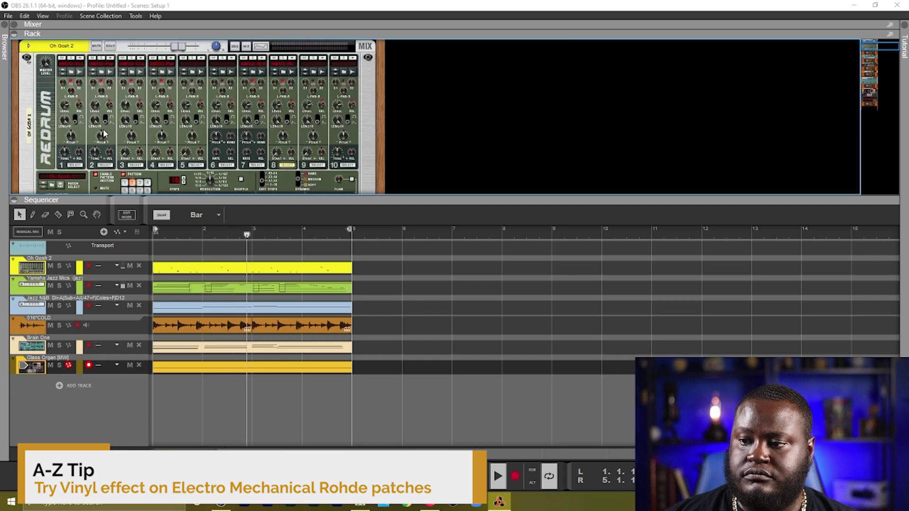
pyautogui.scroll(-5, 104, 134)
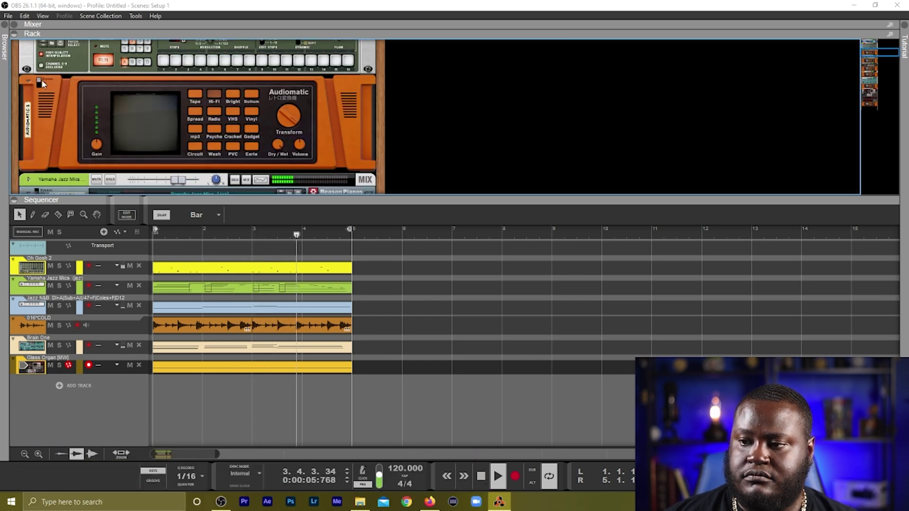
pyautogui.click(41, 82)
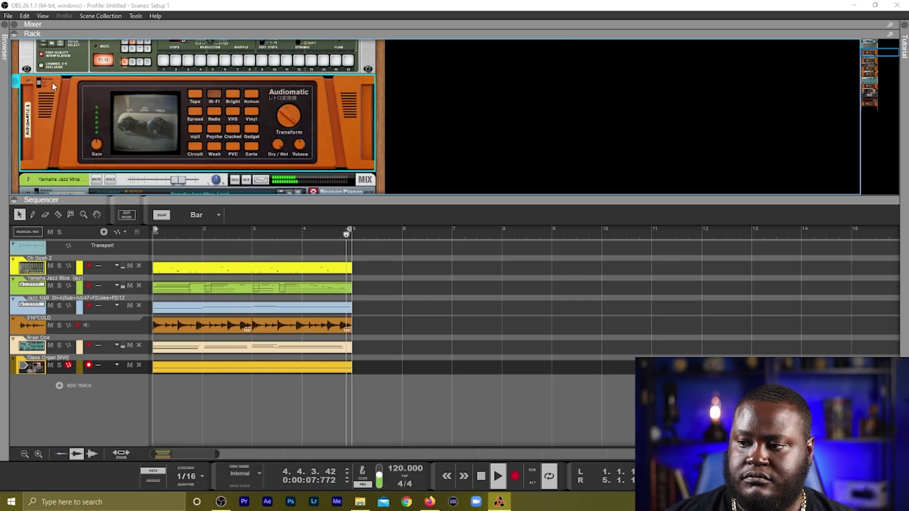
pyautogui.scroll(-3, 52, 87)
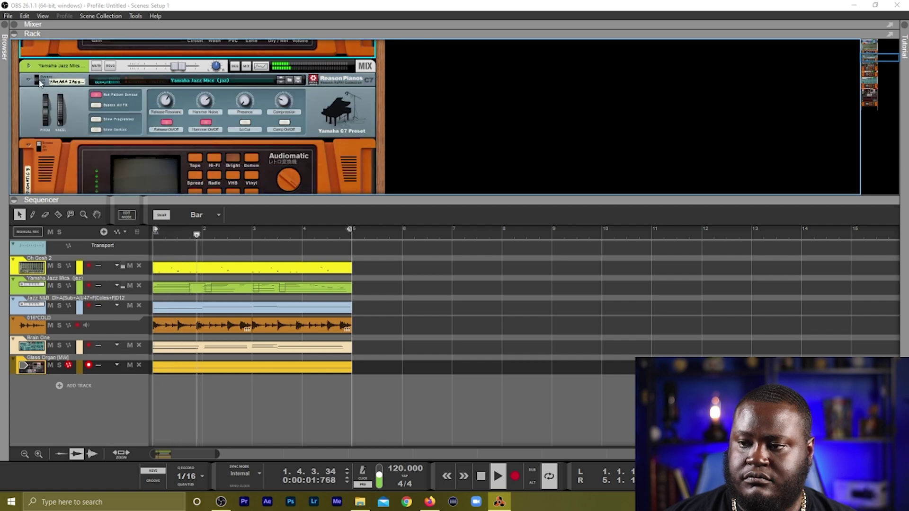
pyautogui.scroll(-2, 40, 83)
pyautogui.click(40, 62)
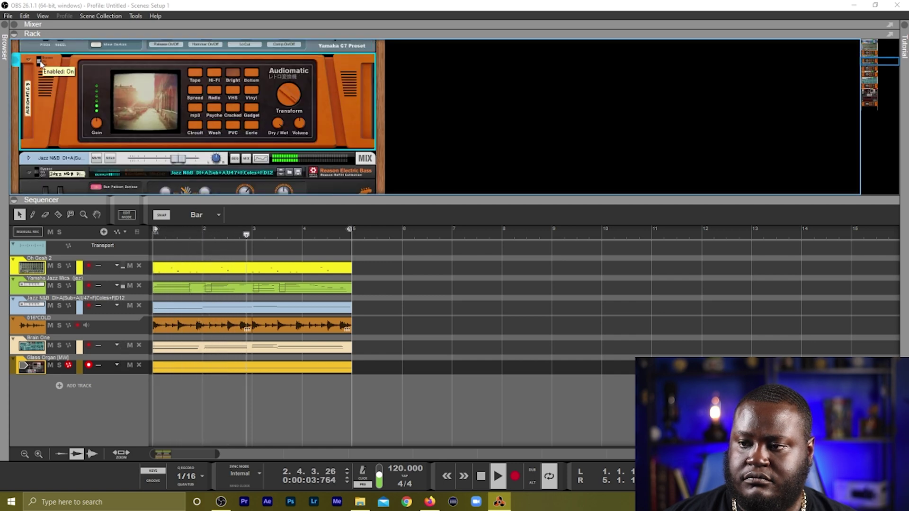
# Step: Enable the Audiomatic on the jazz bass, 016COLD, Brain One and Glass Organ tracks
pyautogui.scroll(-3, 43, 90)
pyautogui.scroll(-3, 37, 59)
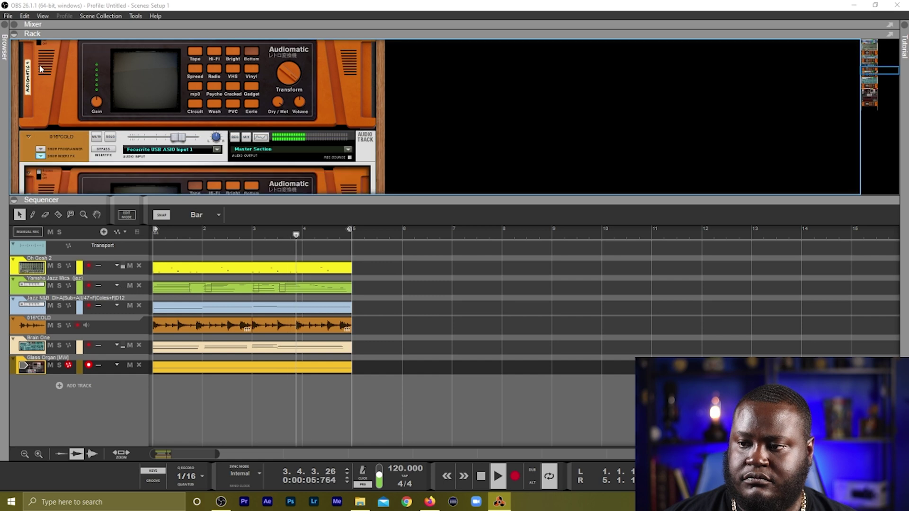
pyautogui.scroll(1, 39, 69)
pyautogui.click(40, 68)
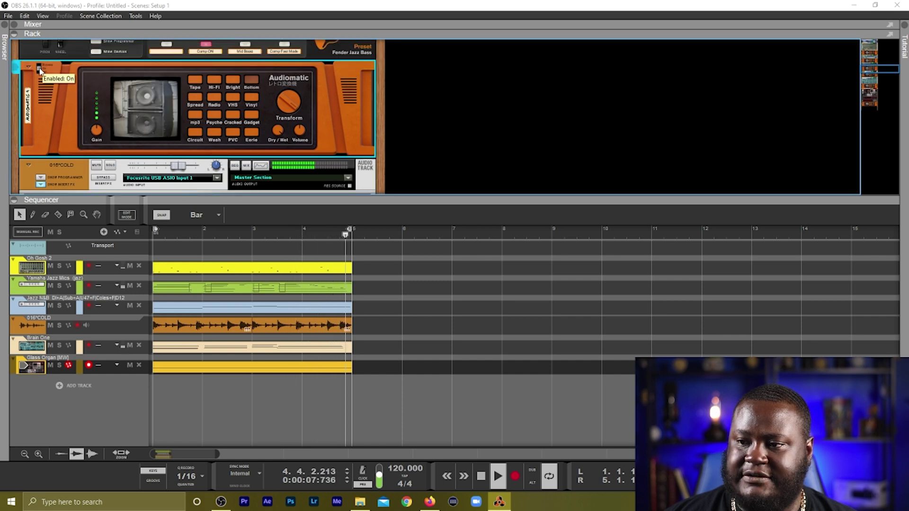
pyautogui.scroll(-3, 49, 100)
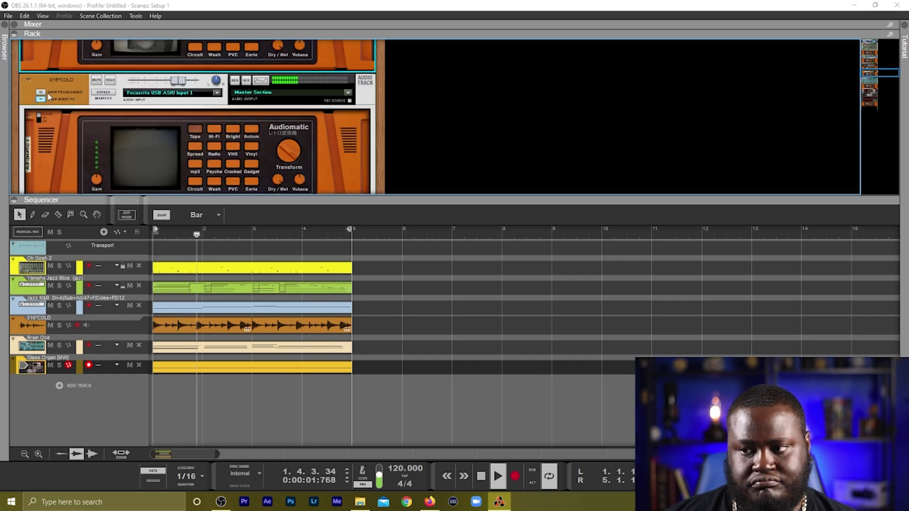
pyautogui.click(39, 117)
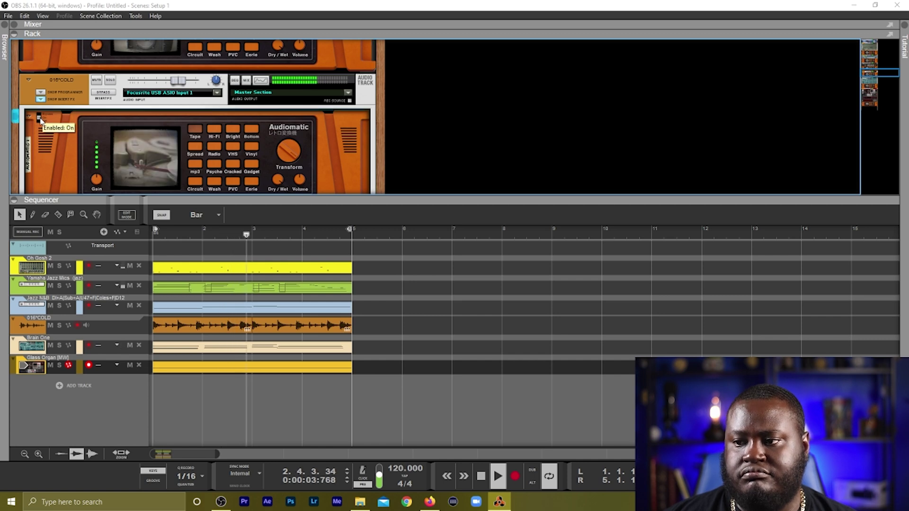
pyautogui.scroll(-5, 40, 119)
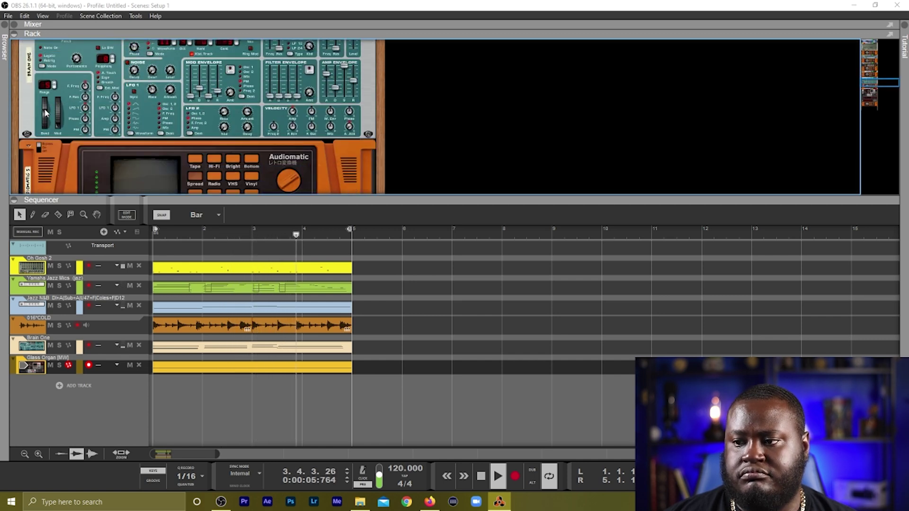
pyautogui.scroll(-2, 44, 109)
pyautogui.click(39, 90)
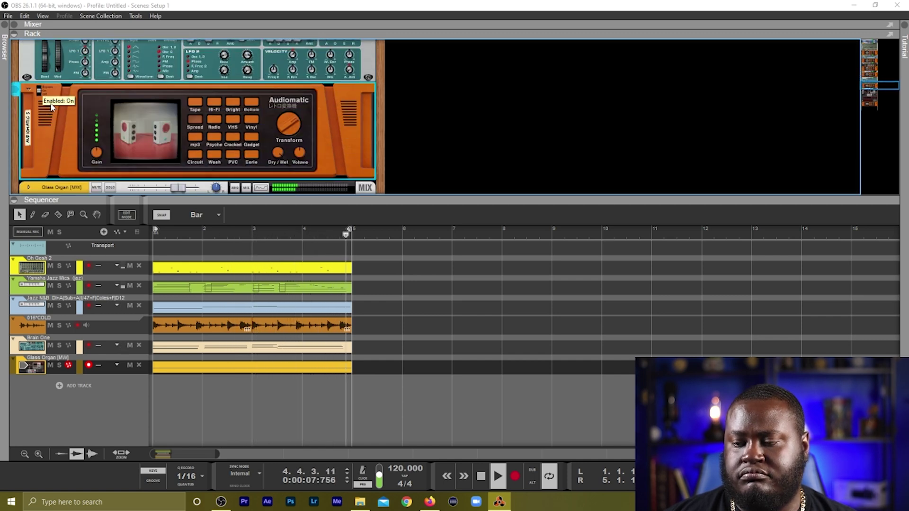
pyautogui.scroll(-10, 50, 104)
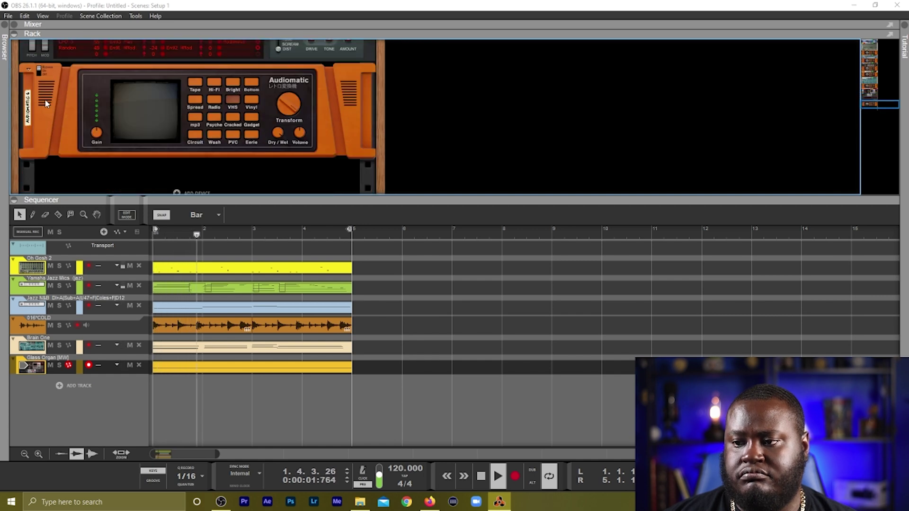
pyautogui.click(40, 69)
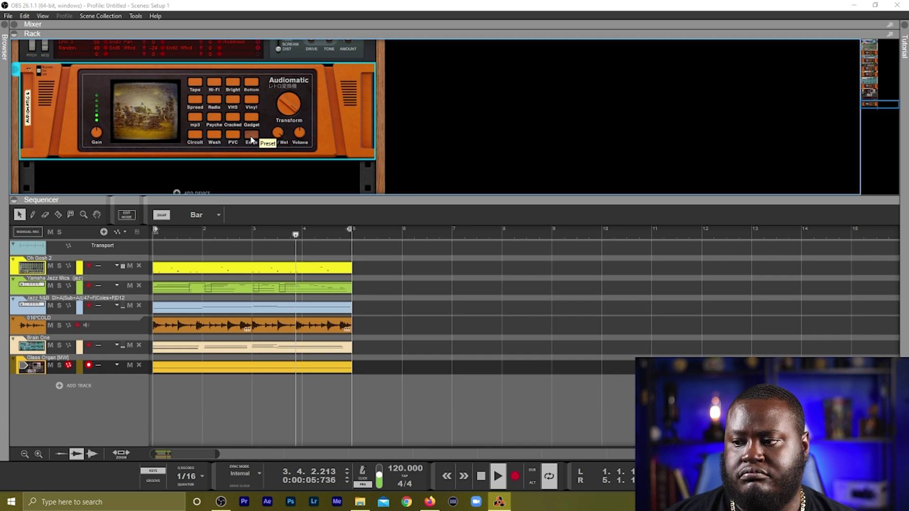
# Step: Apply the Eerie preset to two tracks' Audiomatic effects
pyautogui.scroll(8, 250, 139)
pyautogui.click(252, 100)
pyautogui.scroll(4, 250, 101)
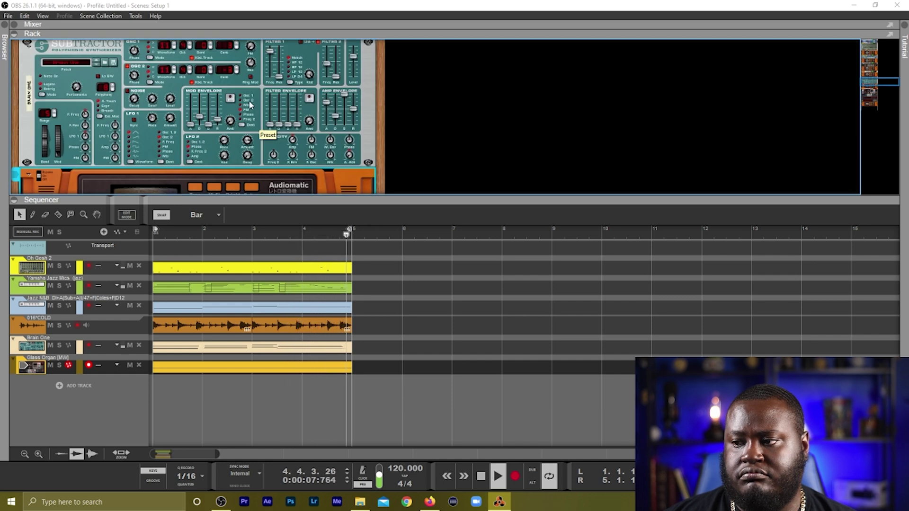
pyautogui.scroll(3, 251, 101)
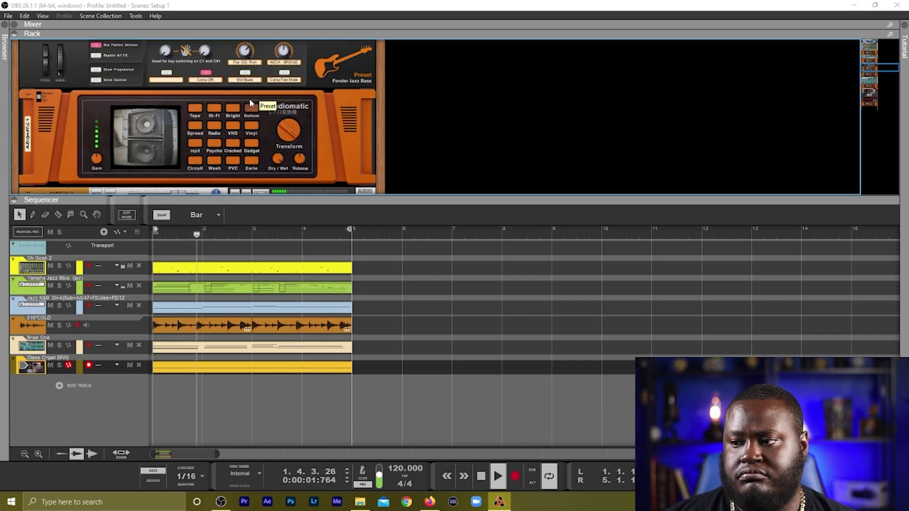
pyautogui.click(252, 162)
# Step: Give the Jazz bass track's Audiomatic the Wash preset
pyautogui.scroll(-2, 258, 122)
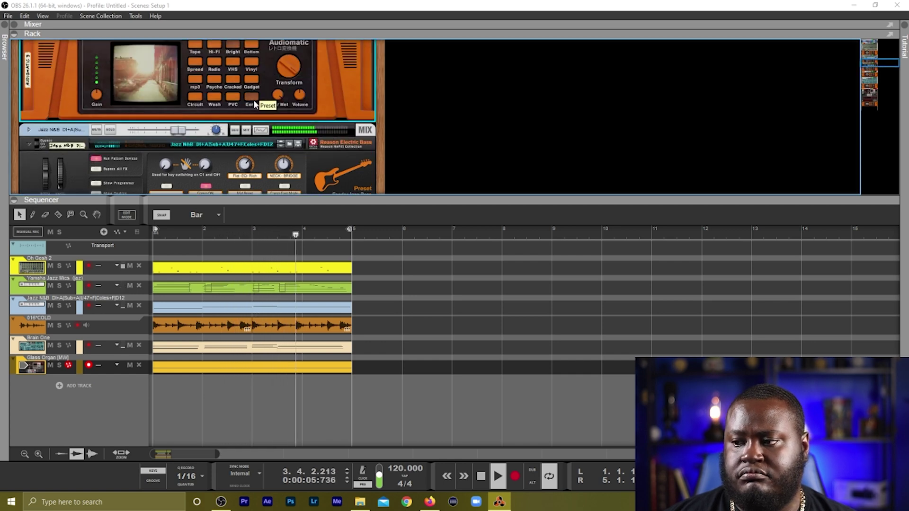
pyautogui.scroll(4, 255, 121)
pyautogui.scroll(4, 251, 120)
pyautogui.scroll(3, 250, 120)
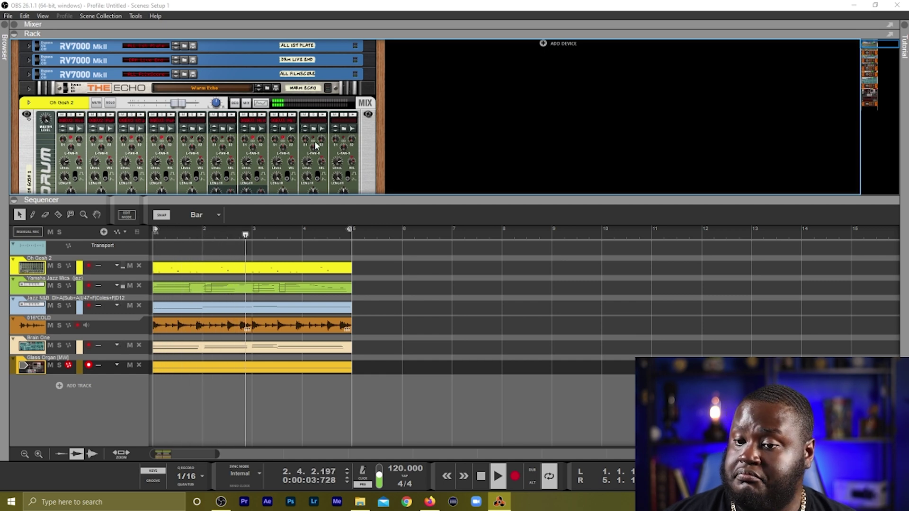
pyautogui.scroll(-6, 274, 107)
pyautogui.scroll(2, 274, 109)
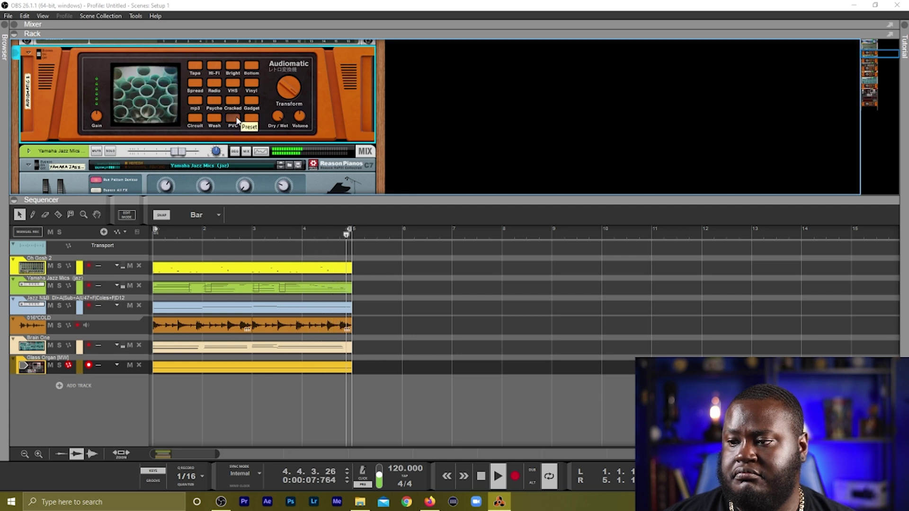
pyautogui.scroll(2, 237, 121)
pyautogui.scroll(-3, 237, 121)
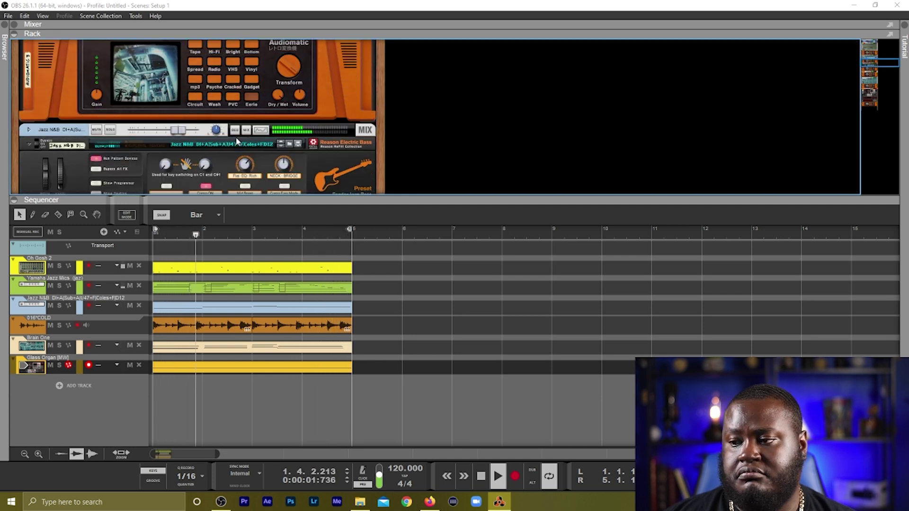
pyautogui.scroll(-5, 235, 118)
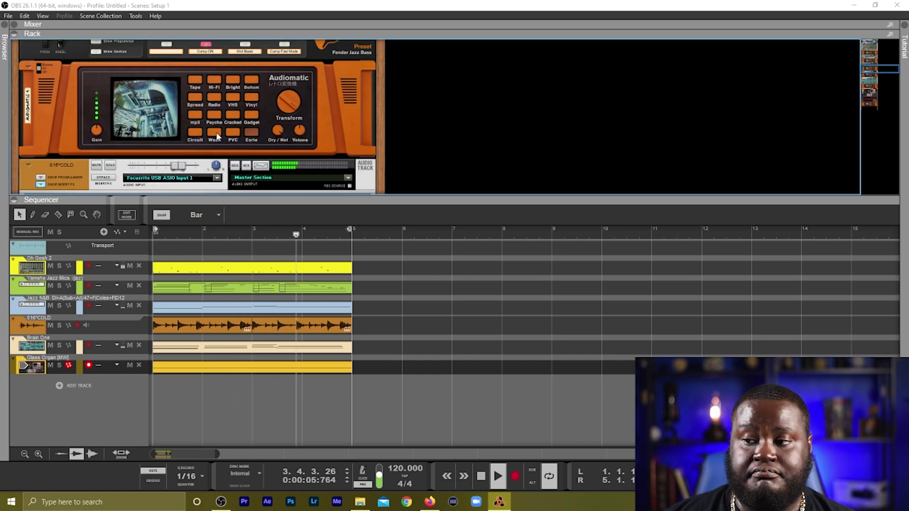
pyautogui.click(215, 134)
# Step: Try Circuit on the 016°COLD Audiomatic, then settle on the Psyche preset
pyautogui.scroll(3, 234, 120)
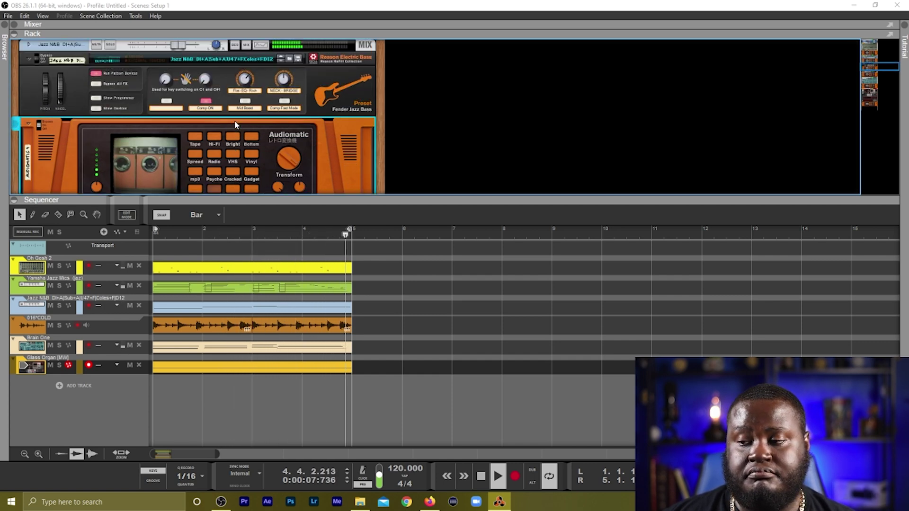
pyautogui.scroll(-5, 234, 124)
pyautogui.scroll(-3, 214, 106)
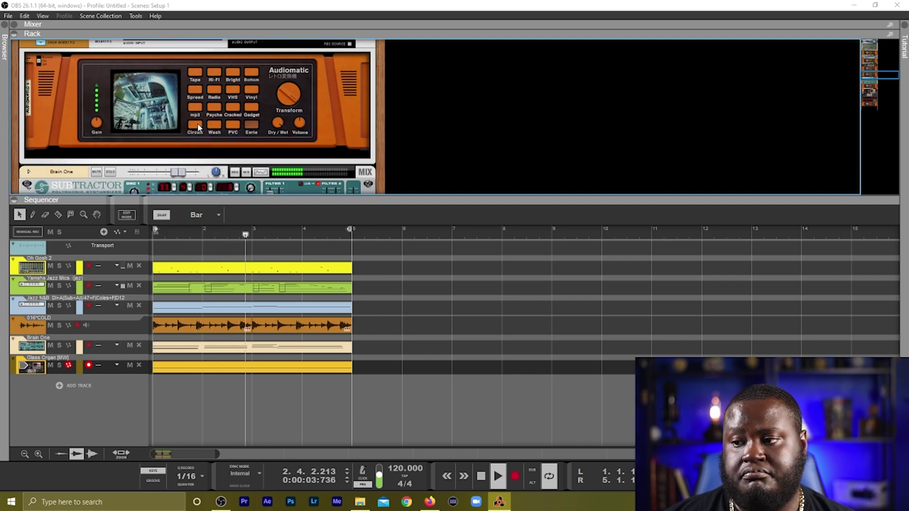
pyautogui.click(198, 127)
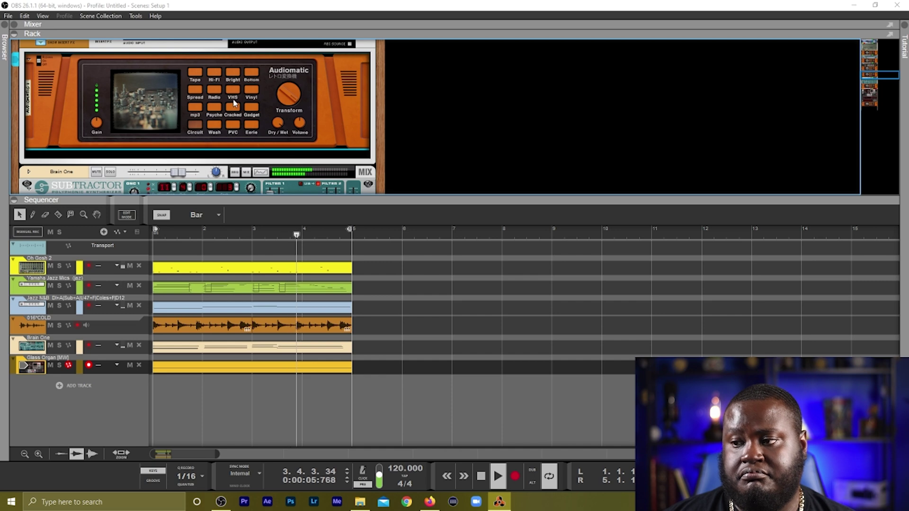
pyautogui.click(217, 115)
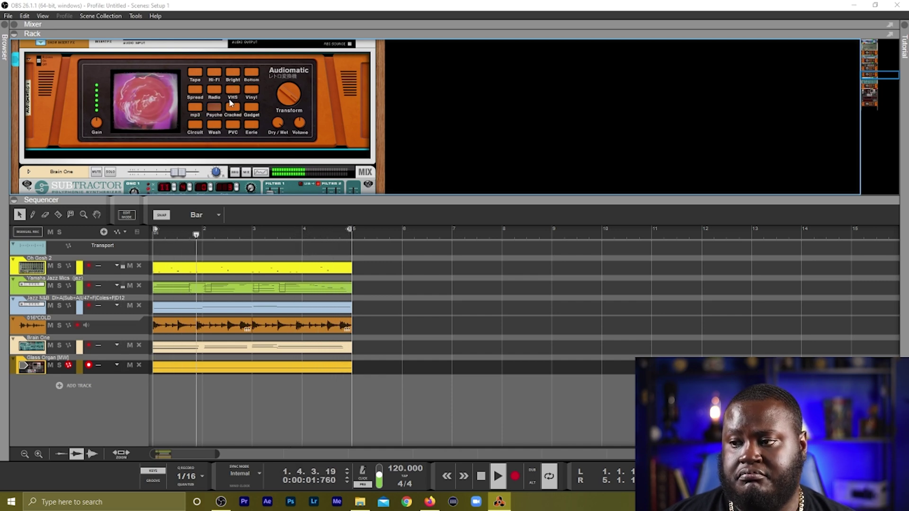
pyautogui.scroll(-10, 230, 103)
# Step: Audition Bottom, Cracked and Gadget, then set the Glass Organ's Audiomatic to Wash with Transform 100%
pyautogui.click(248, 75)
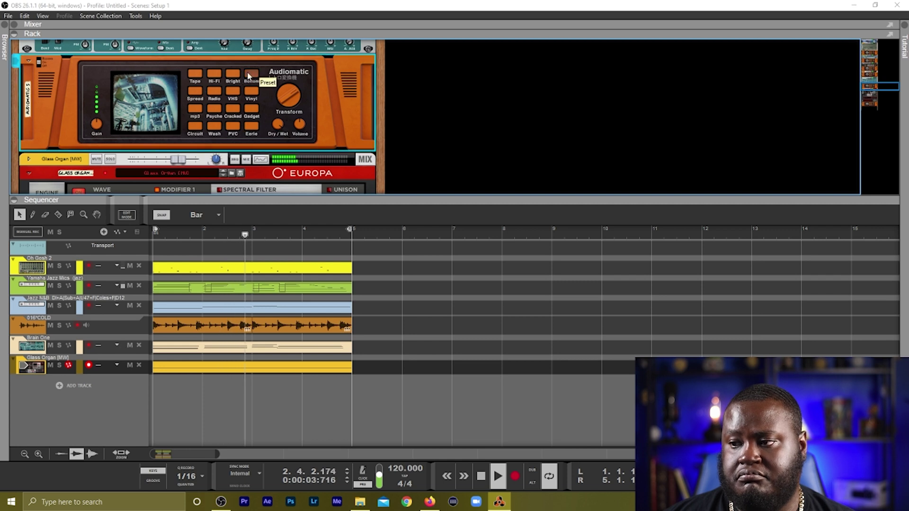
pyautogui.scroll(-2, 240, 85)
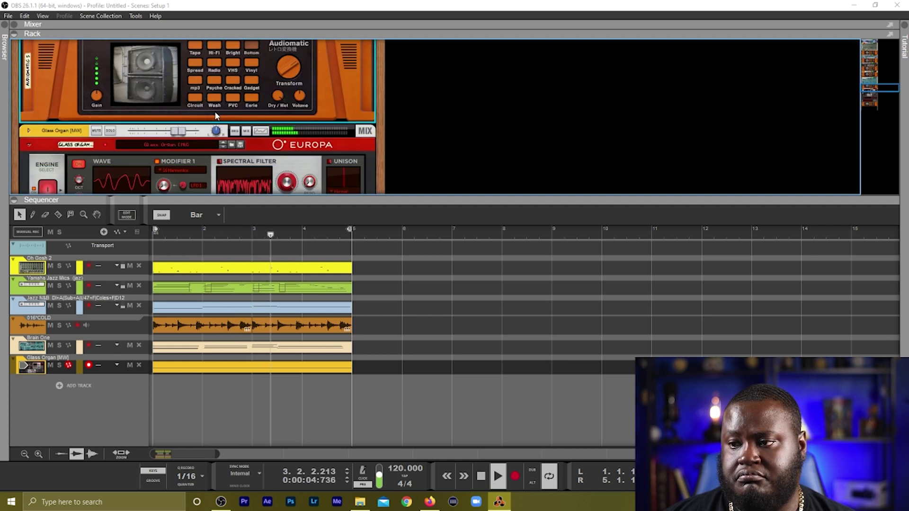
pyautogui.click(237, 83)
pyautogui.click(258, 81)
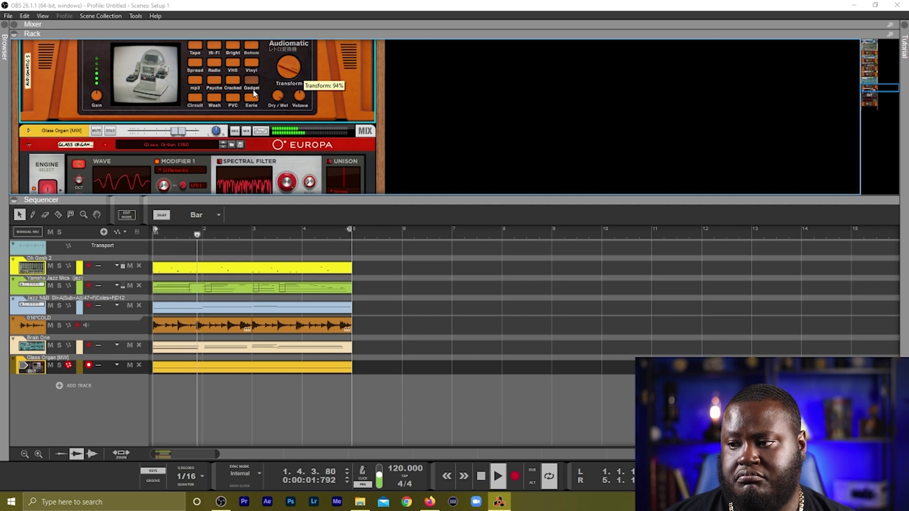
pyautogui.click(215, 97)
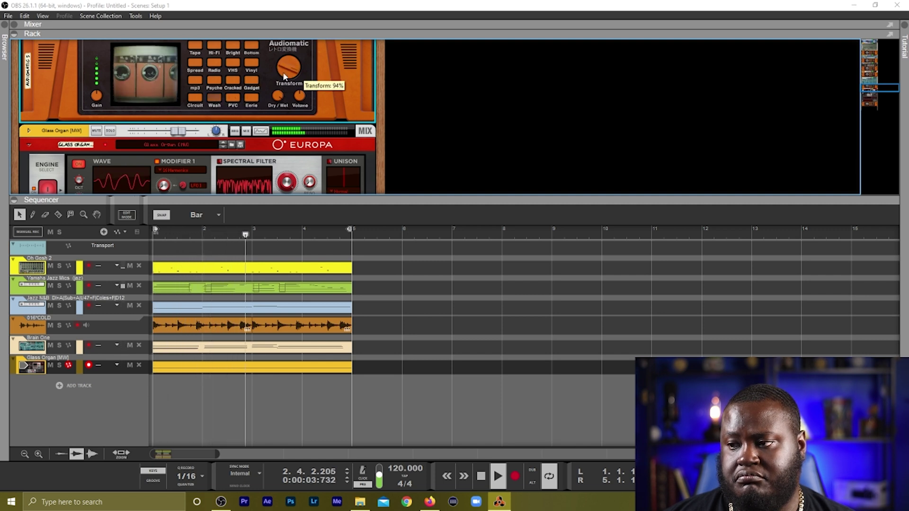
pyautogui.moveTo(283, 76); pyautogui.dragTo(282, 72)
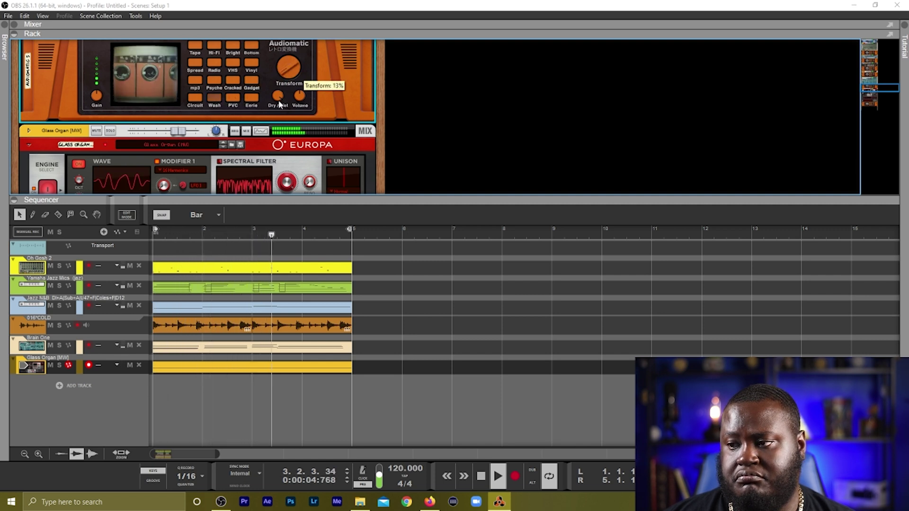
# Step: Create a Transform automation lane and draw a clip with a ramp rising to 100%
pyautogui.keyDown('alt'); pyautogui.click(286, 70); pyautogui.keyUp('alt')
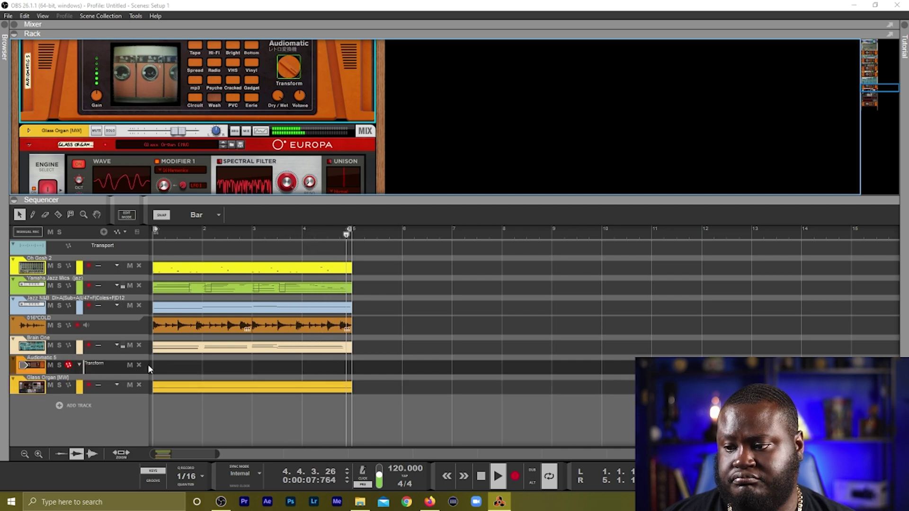
pyautogui.moveTo(154, 365); pyautogui.dragTo(353, 365)
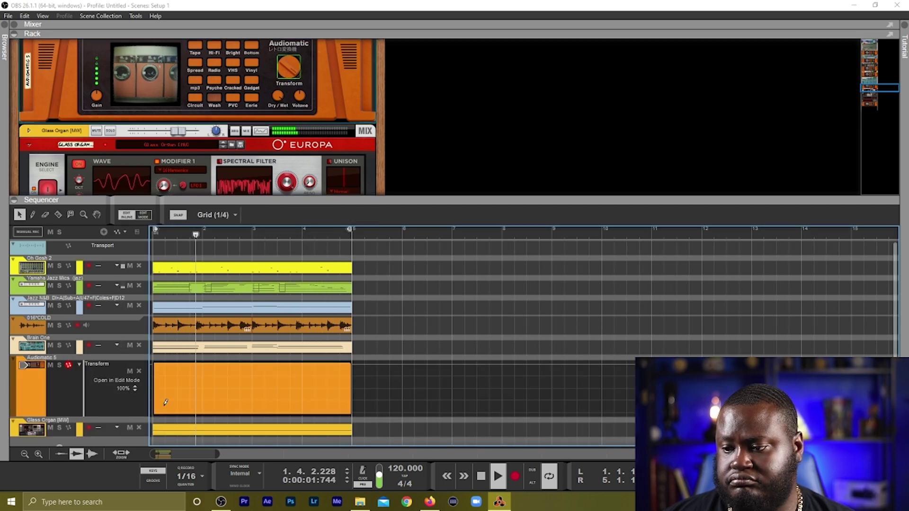
pyautogui.click(351, 363)
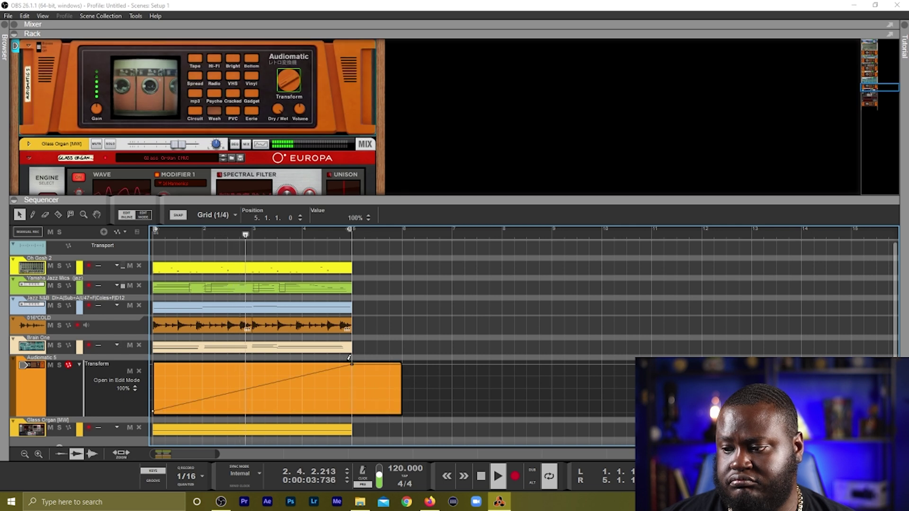
pyautogui.press('Escape')
# Step: Shorten the Transform ramp clip to one bar and duplicate it twice to fill bars 1–4
pyautogui.click(402, 367)
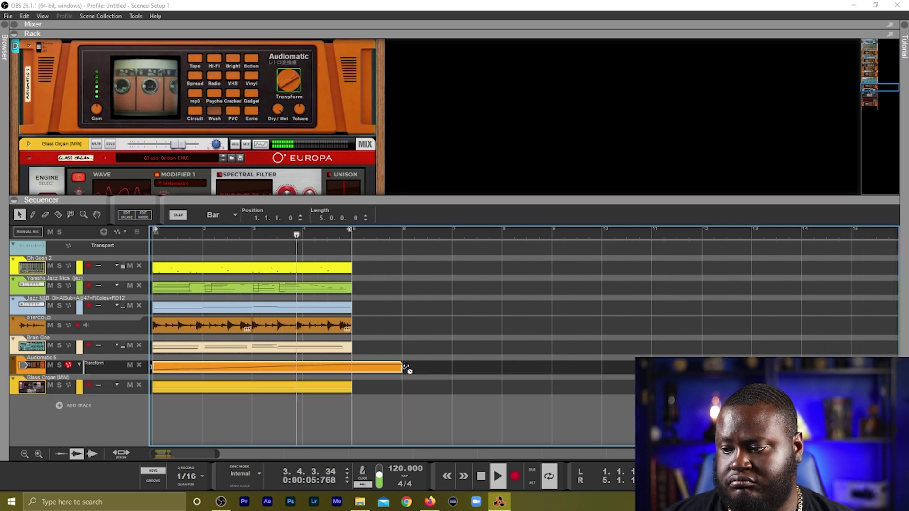
pyautogui.moveTo(406, 368); pyautogui.dragTo(203, 373)
pyautogui.hotkey('ctrl', 'd')
pyautogui.hotkey('ctrl', 'd')
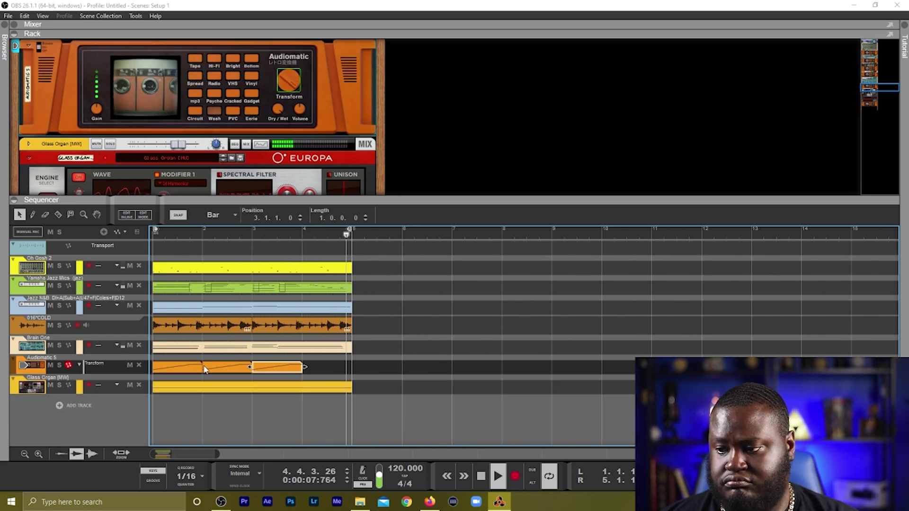
pyautogui.hotkey('ctrl', 'd')
pyautogui.click(402, 282)
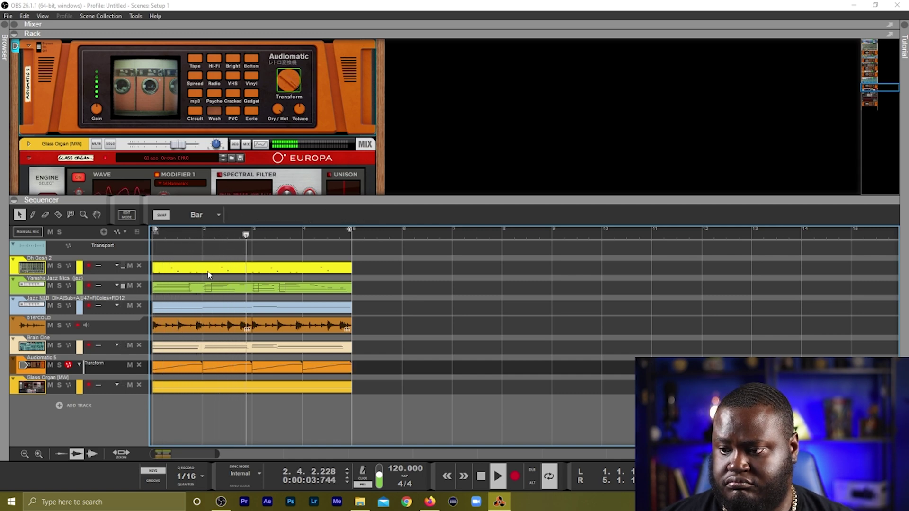
# Step: Switch the Redrum drum machine's Audiomatic to the Hi-Fi preset
pyautogui.scroll(-6, 153, 169)
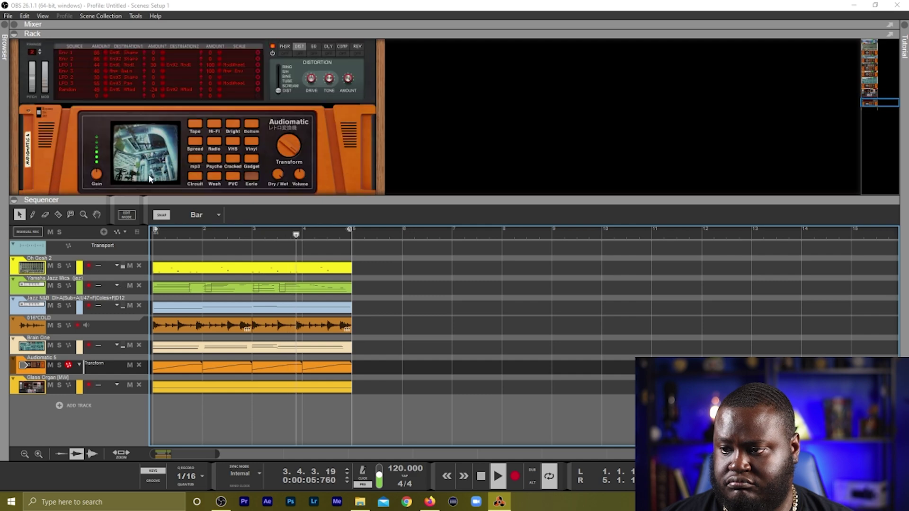
pyautogui.scroll(-3, 206, 167)
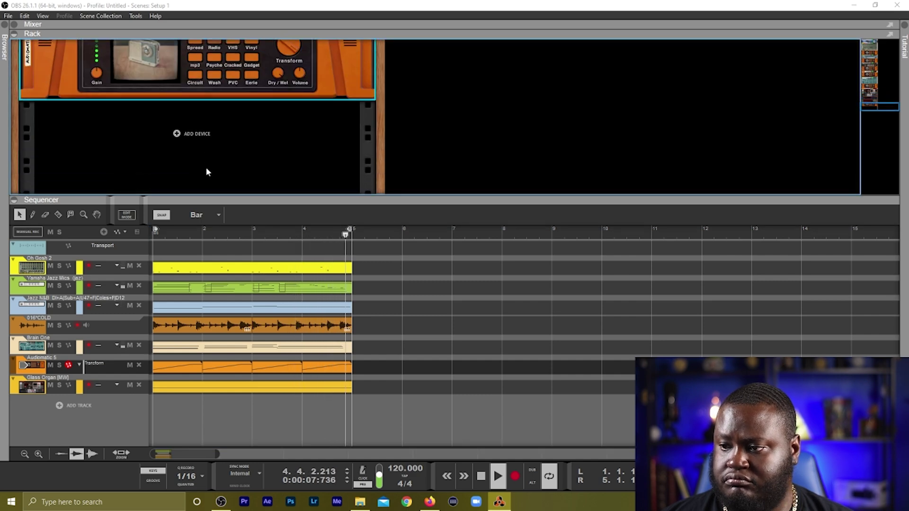
pyautogui.scroll(6, 261, 109)
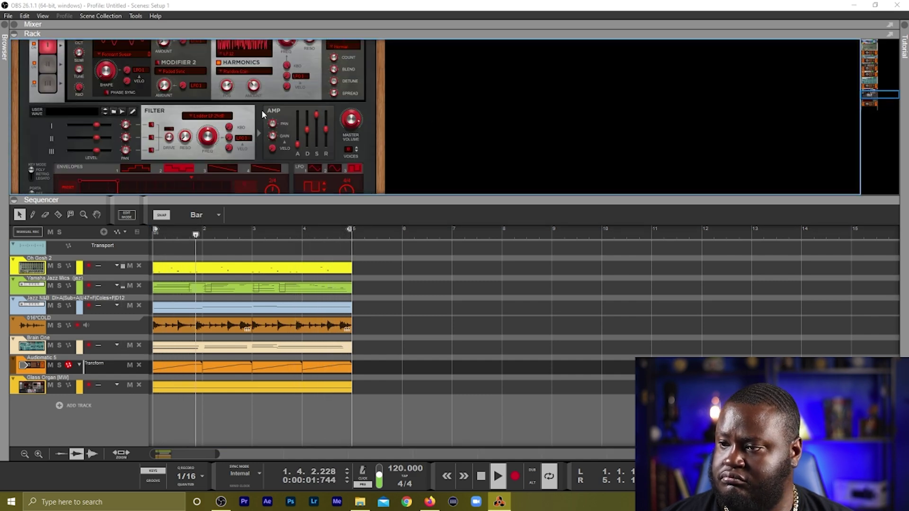
pyautogui.scroll(3, 277, 126)
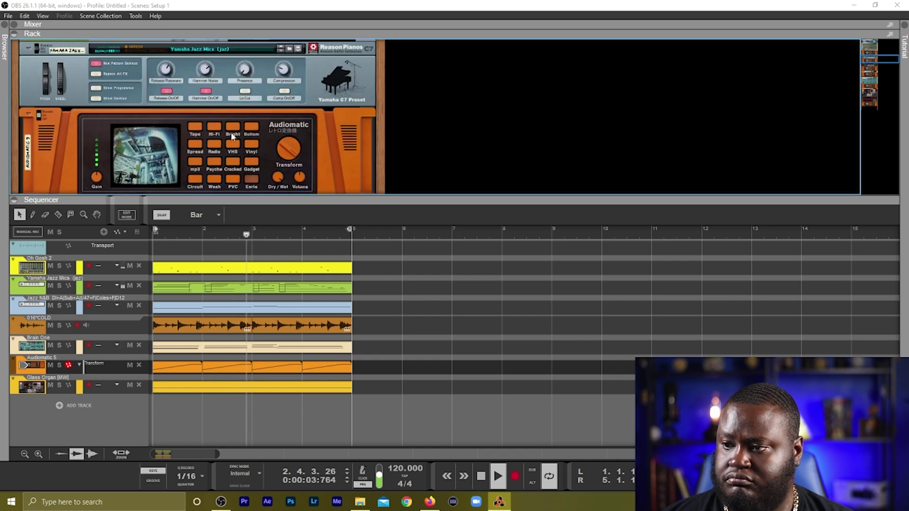
pyautogui.scroll(3, 192, 124)
pyautogui.scroll(-3, 192, 124)
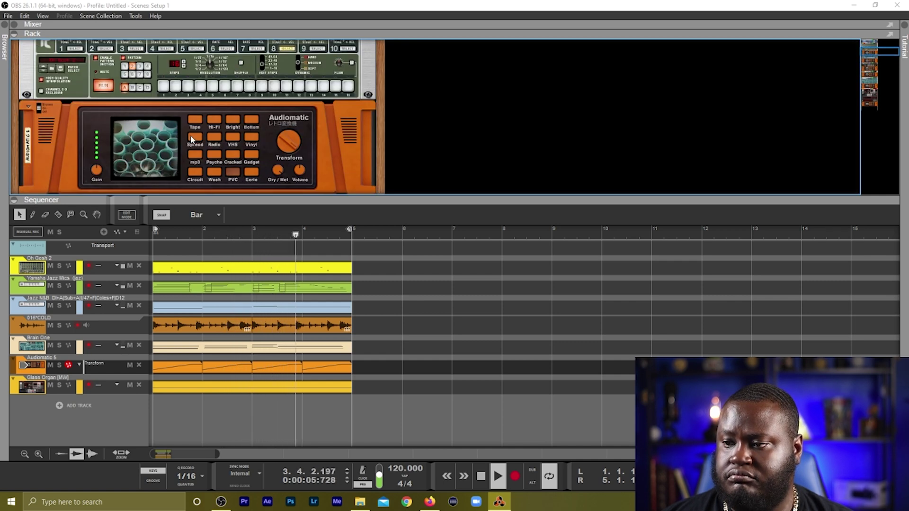
pyautogui.click(214, 122)
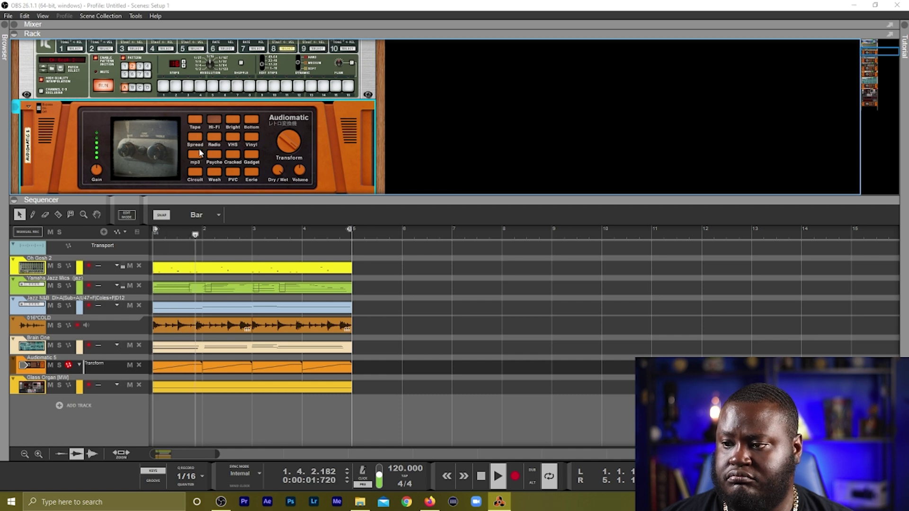
# Step: Switch the Jazz bass track's Audiomatic to the Vinyl preset
pyautogui.scroll(5, 237, 147)
pyautogui.scroll(-7, 203, 151)
pyautogui.scroll(2, 200, 152)
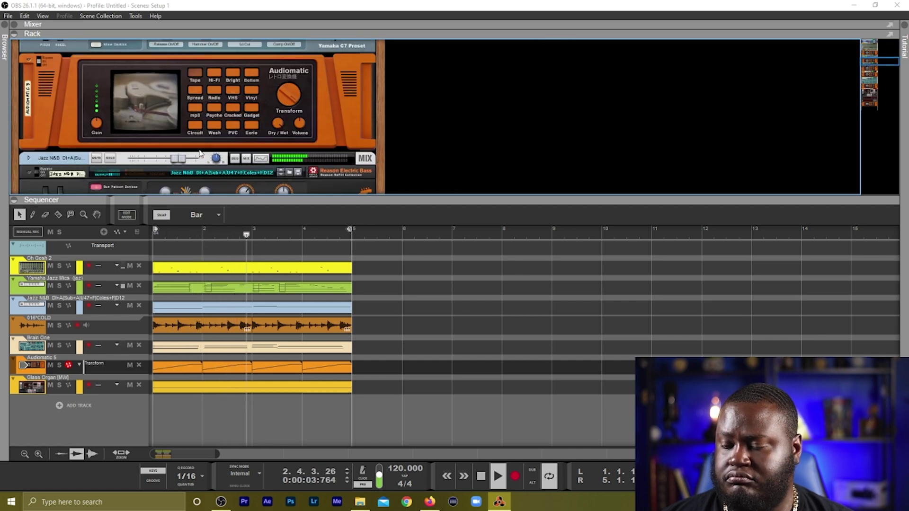
pyautogui.scroll(-5, 199, 151)
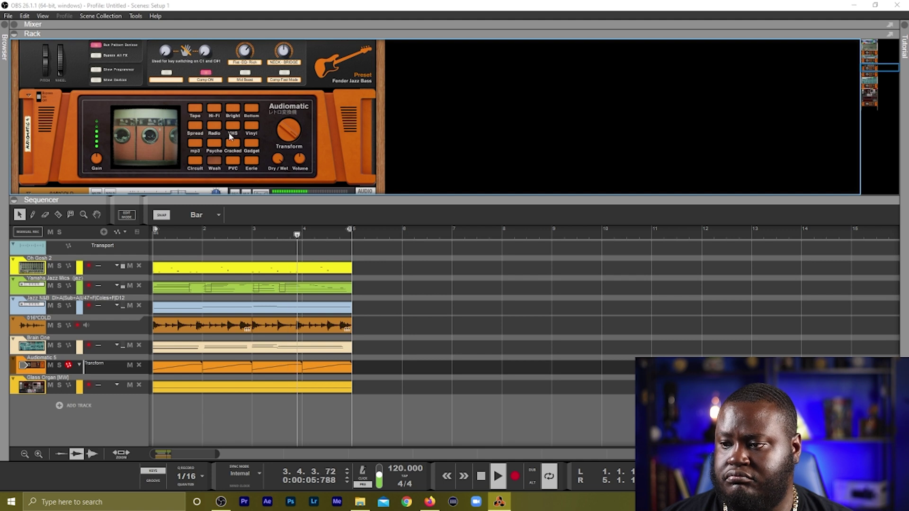
pyautogui.click(248, 128)
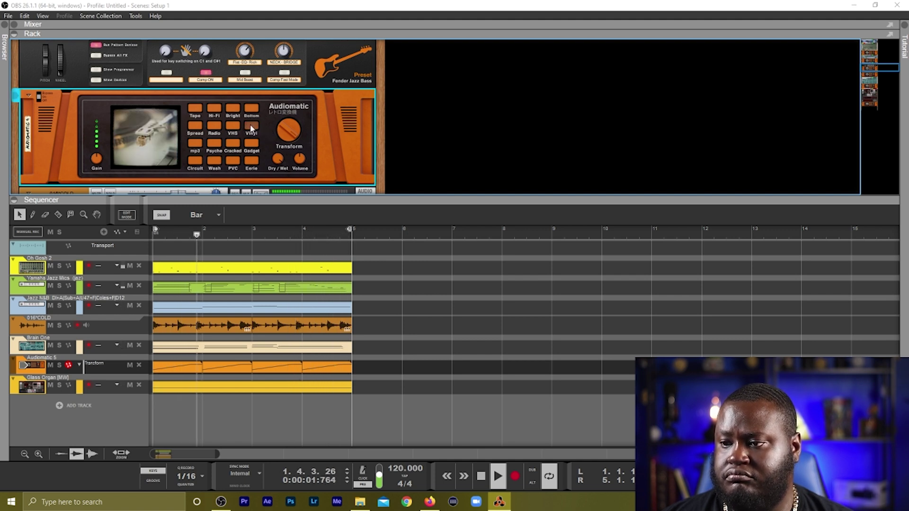
pyautogui.scroll(-3, 208, 148)
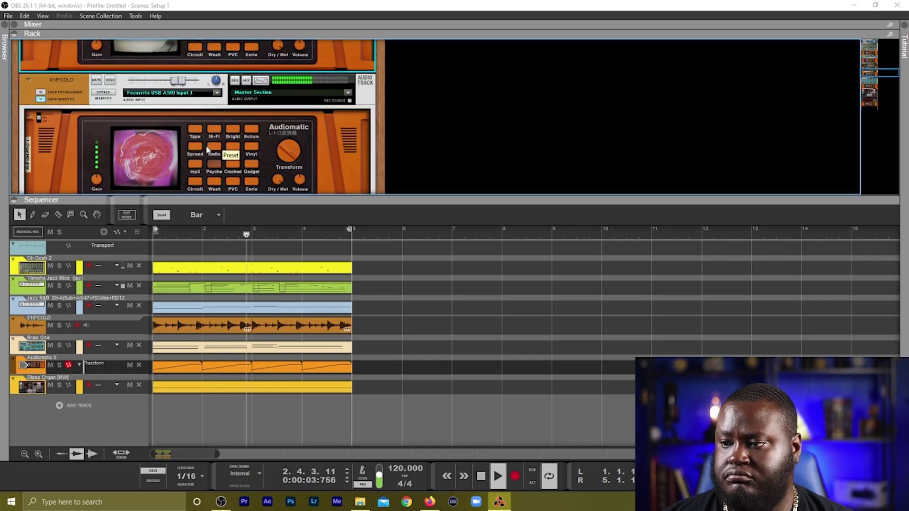
pyautogui.scroll(-3, 218, 151)
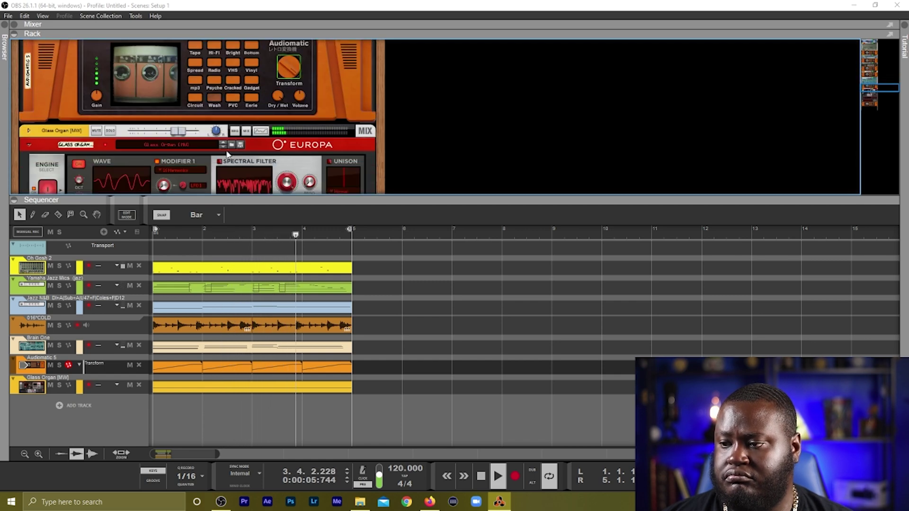
pyautogui.scroll(3, 227, 154)
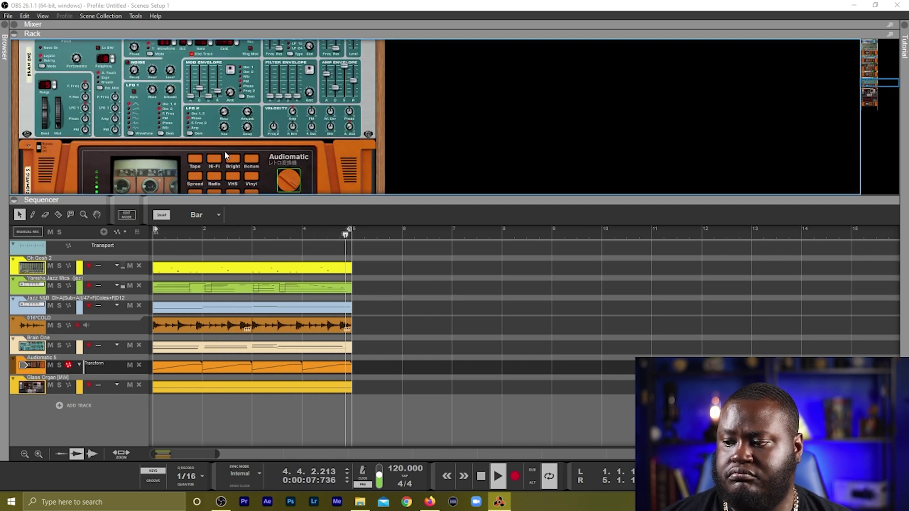
# Step: Stop the looping beat so the playhead returns to bar 1
pyautogui.press('space')
pyautogui.scroll(-2, 222, 142)
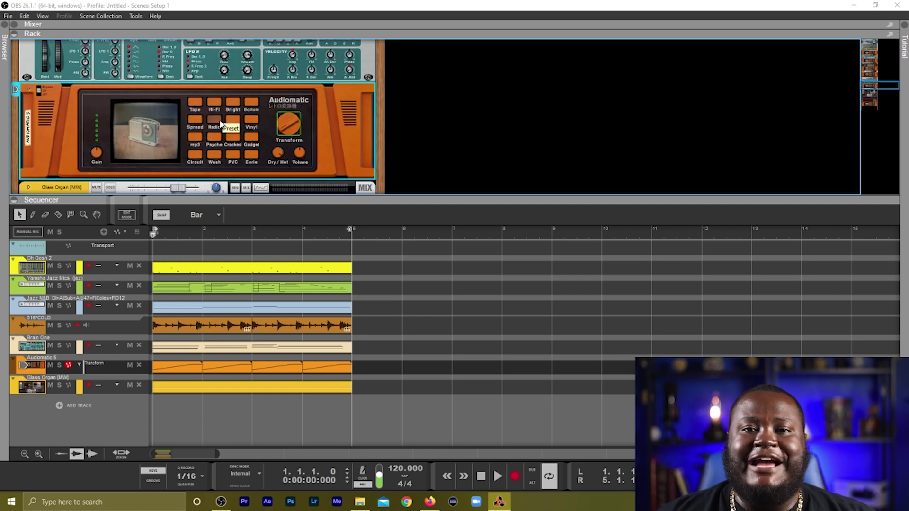